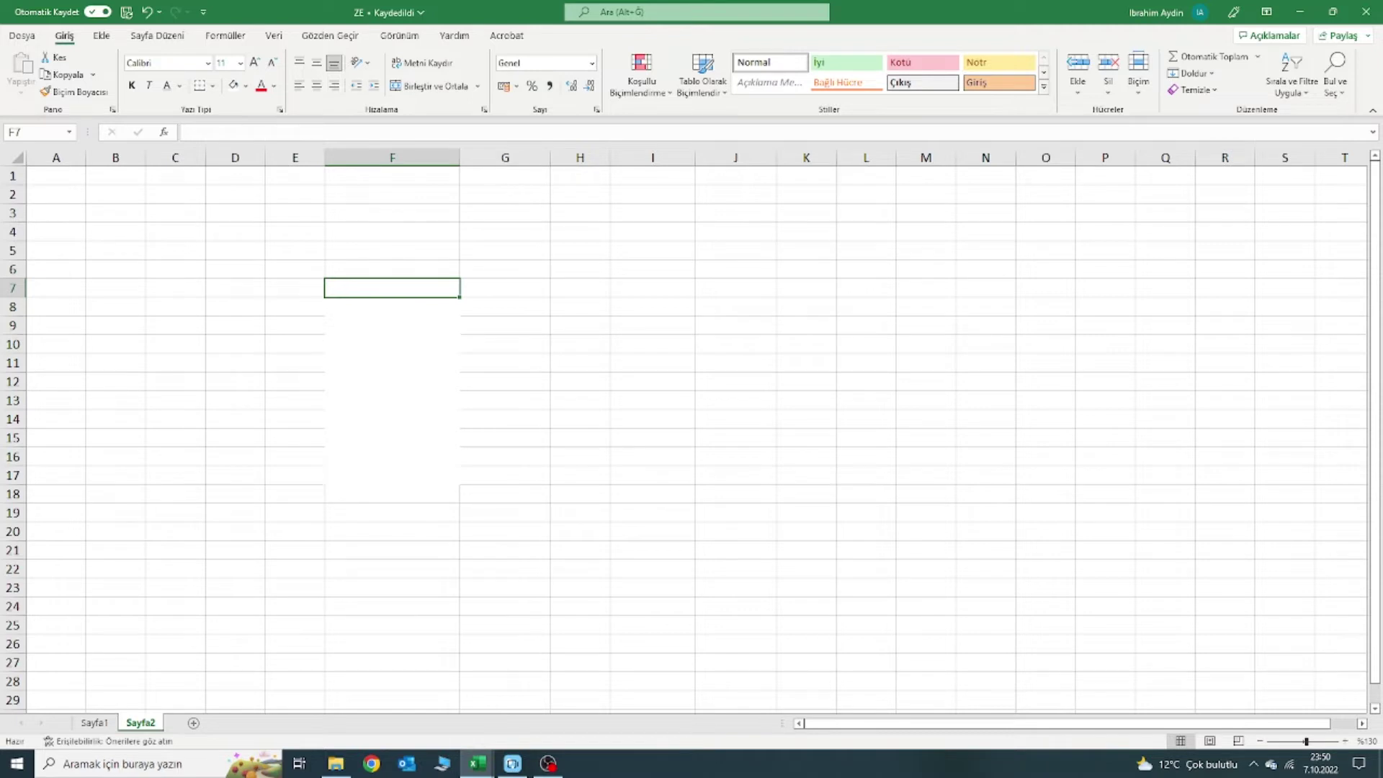
# Start a category list with SAĞLIK in F6 and EĞİTİM in F7.
pyautogui.click(396, 340)
pyautogui.click(376, 270)
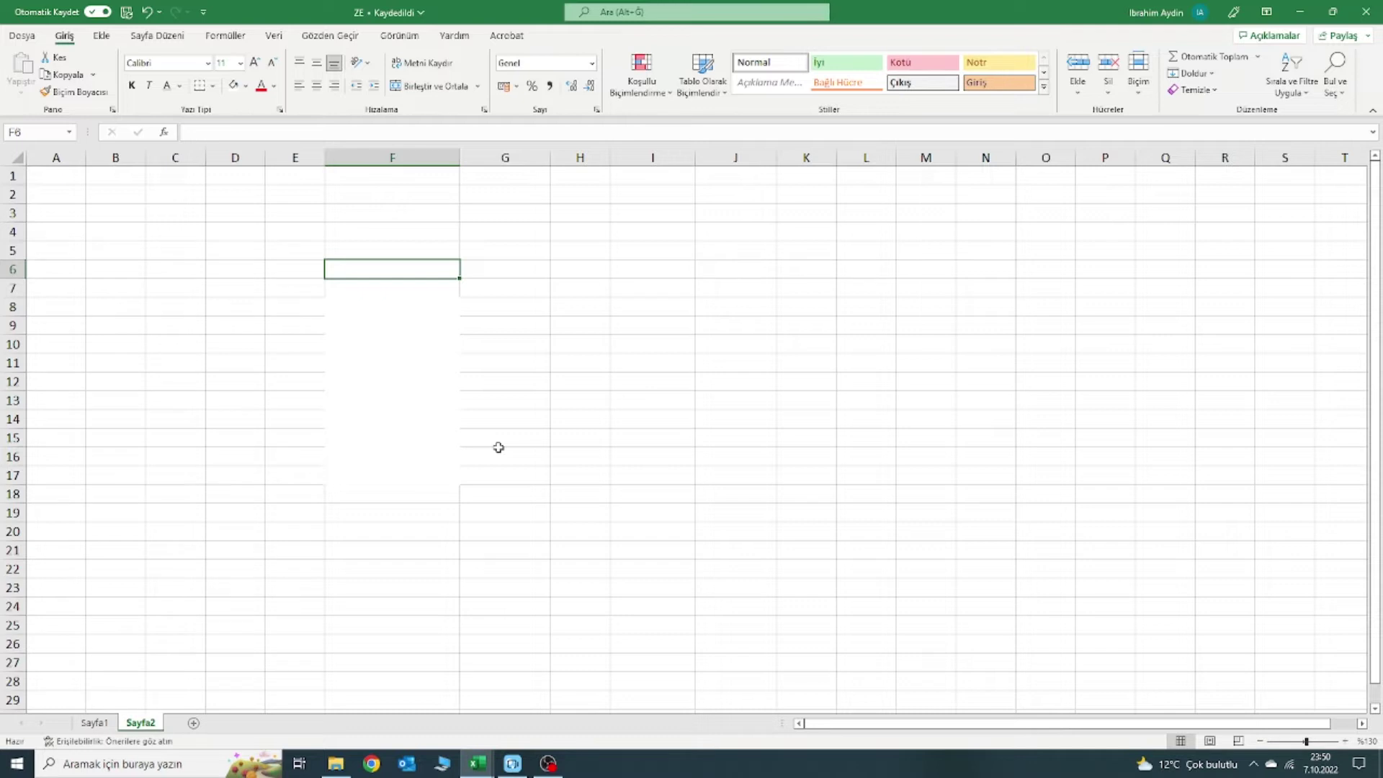
pyautogui.write('SAĞLIK')
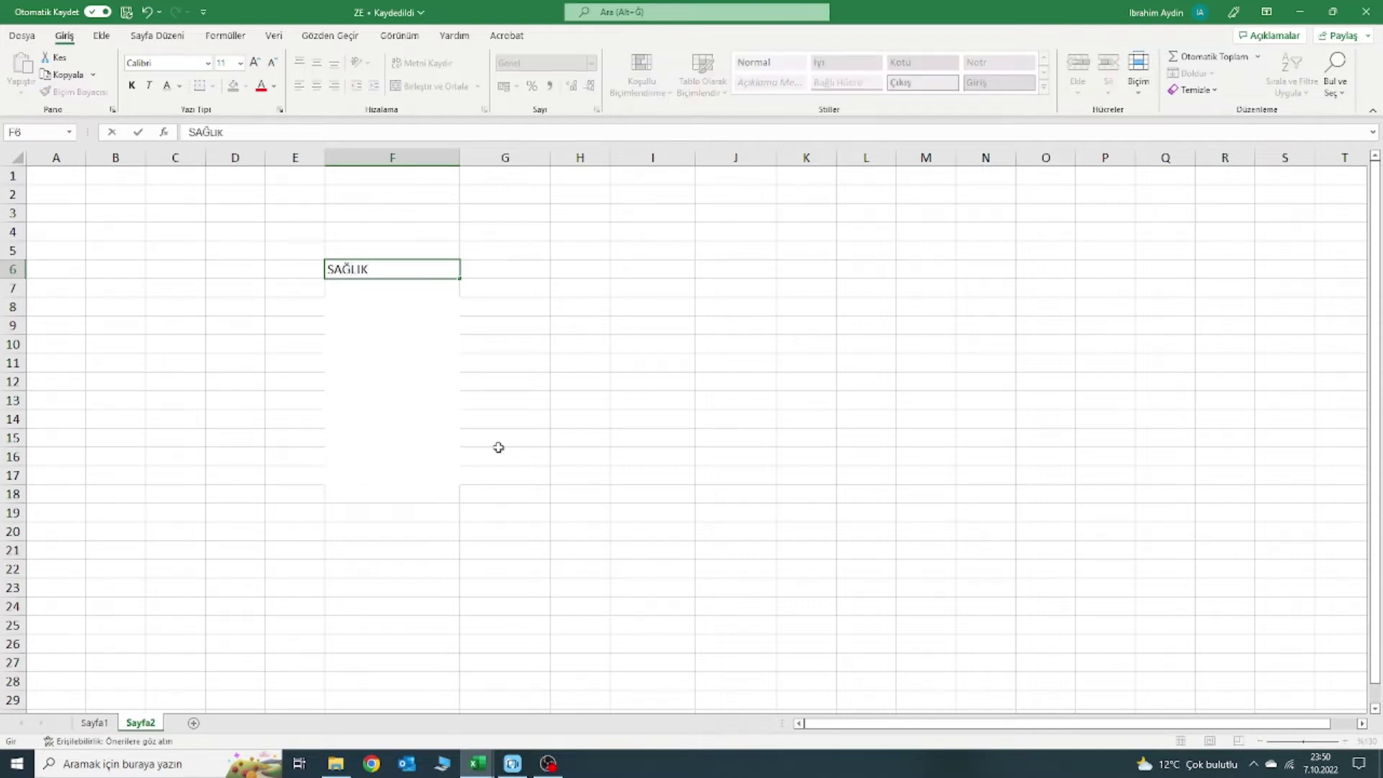
pyautogui.press('Return')
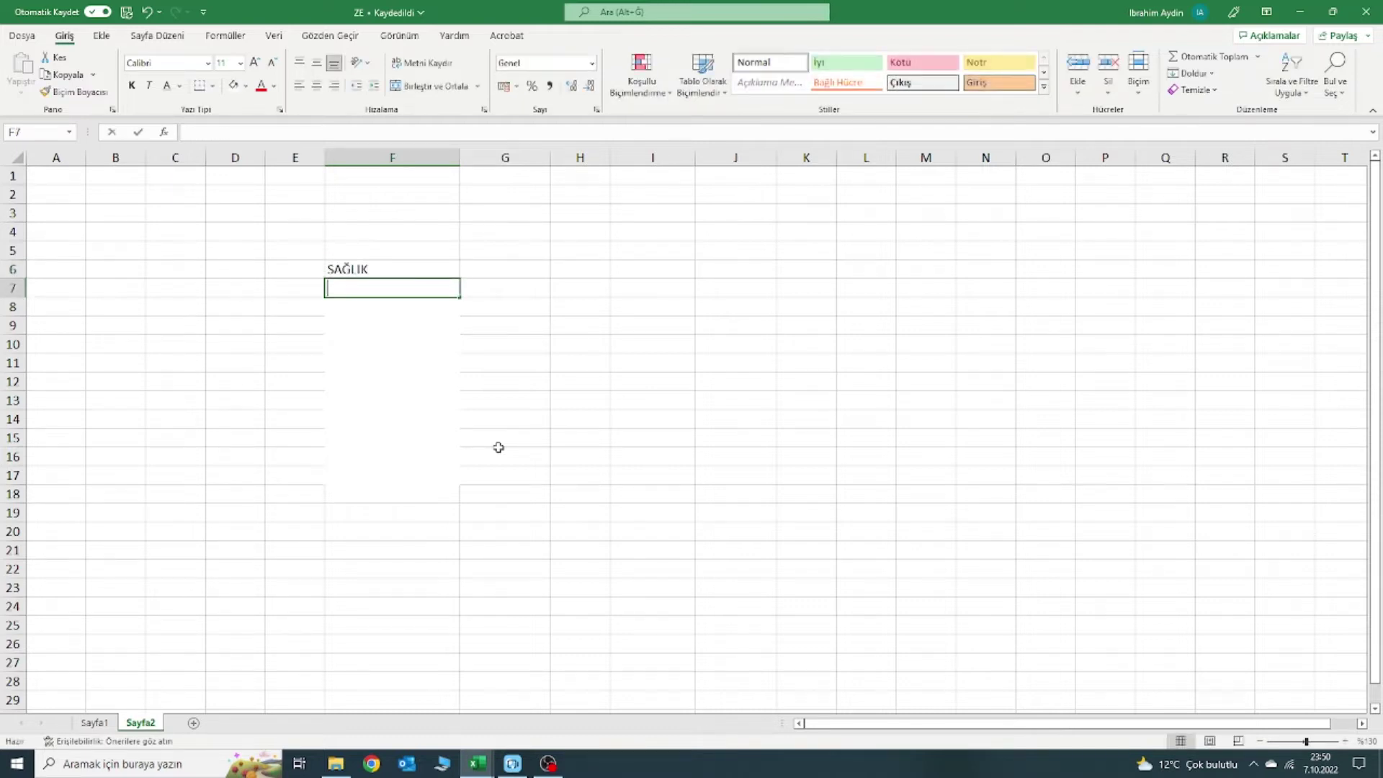
pyautogui.write('EĞİTİM')
pyautogui.press('Return')
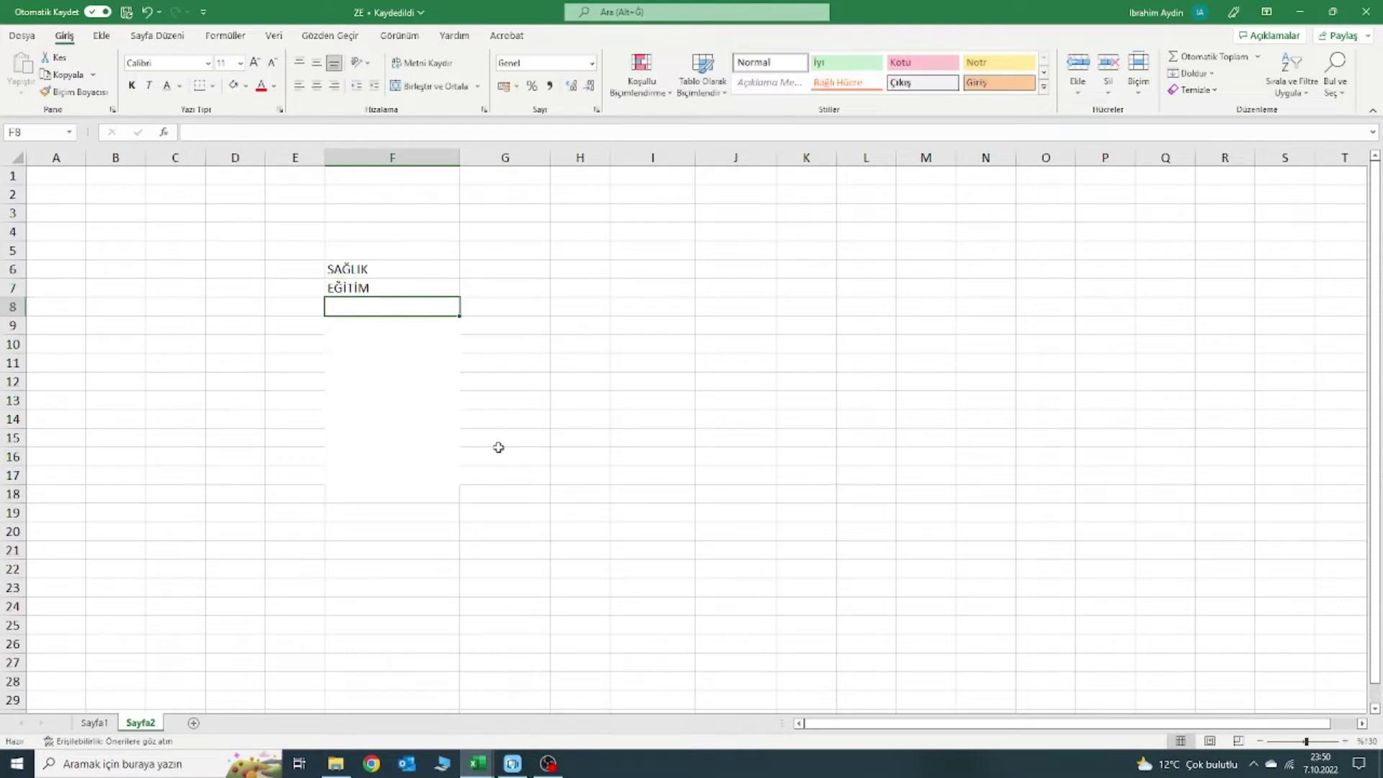
pyautogui.write('OKU')
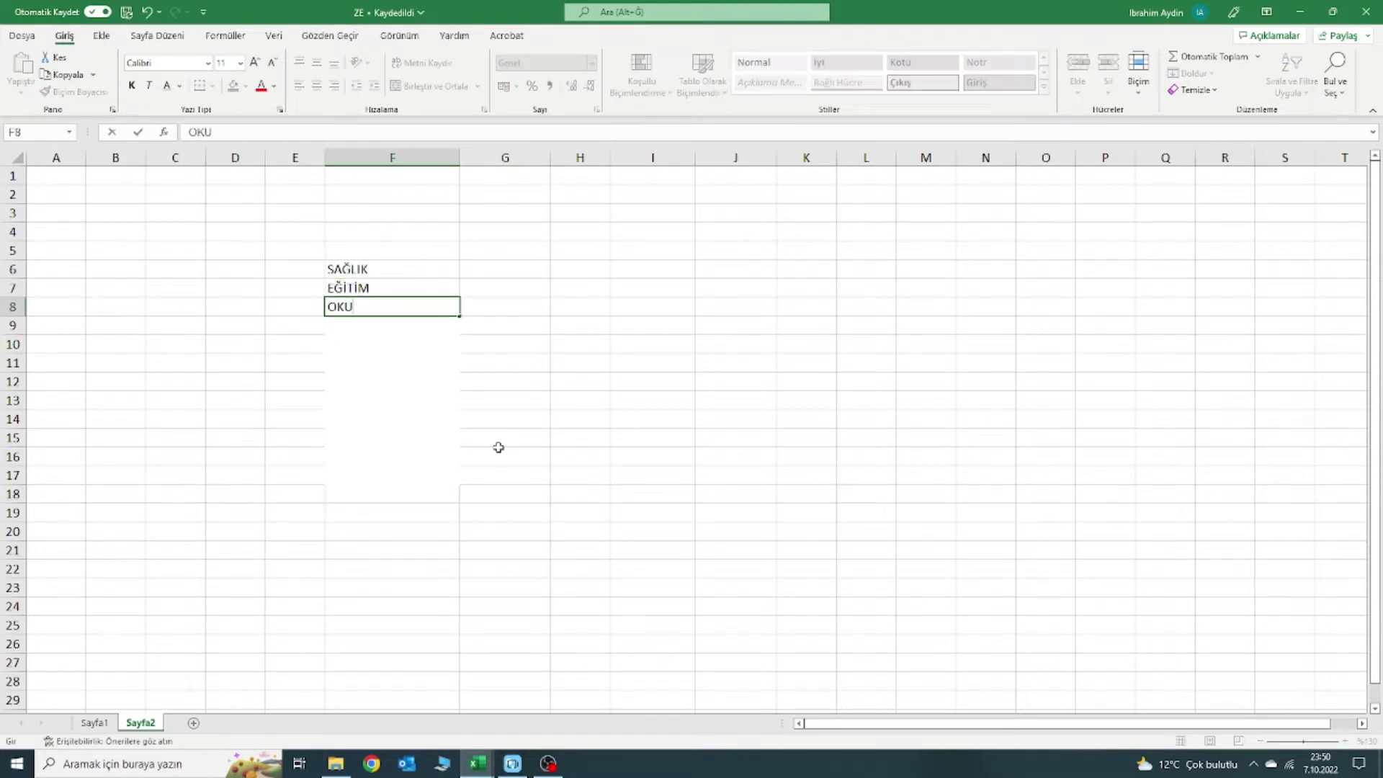
pyautogui.press('BackSpace')
pyautogui.press('BackSpace')
pyautogui.press('BackSpace')
pyautogui.press('Return')
pyautogui.press('Up')
# Enter MUTFAK in F8 and F9, and GİYSİ in F10.
pyautogui.write('MUTFAK')
pyautogui.press('Return')
pyautogui.write('MUTFAK')
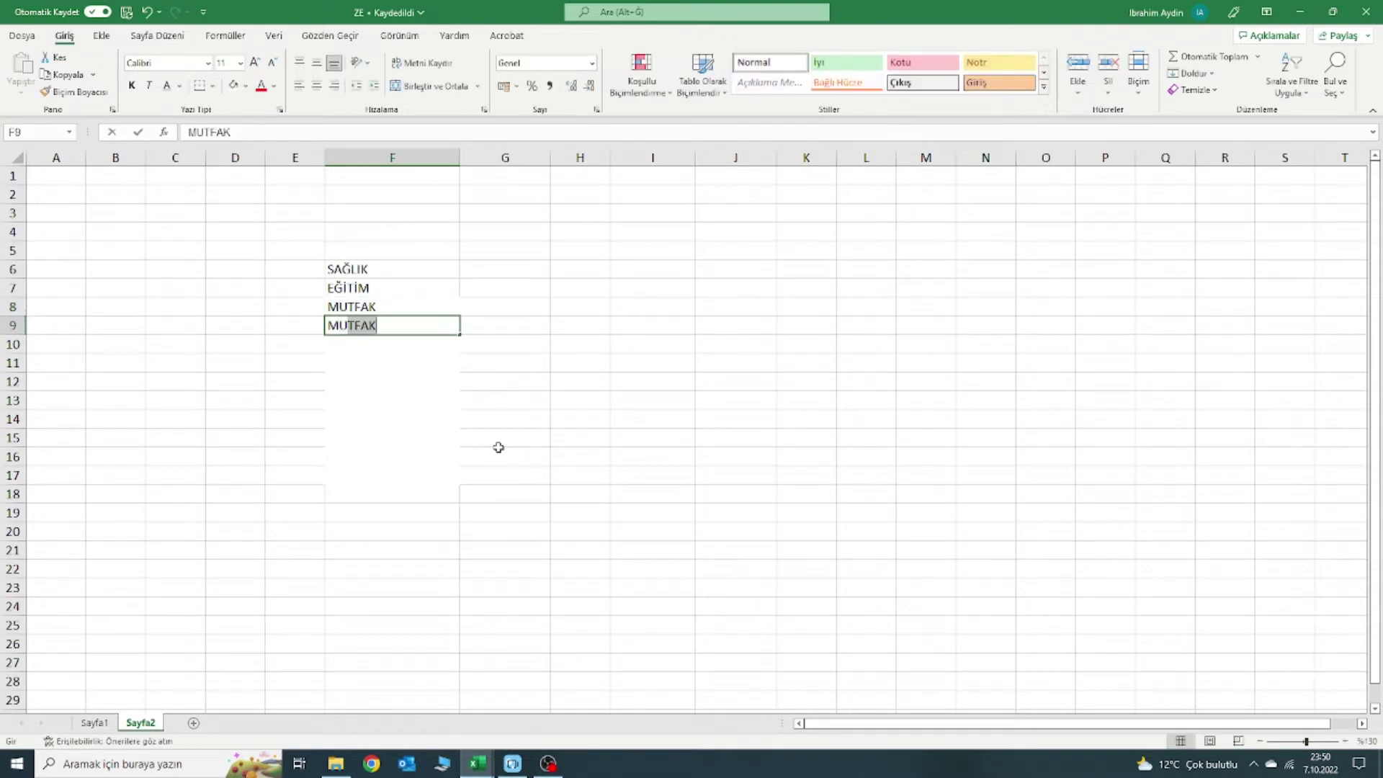
pyautogui.press('Return')
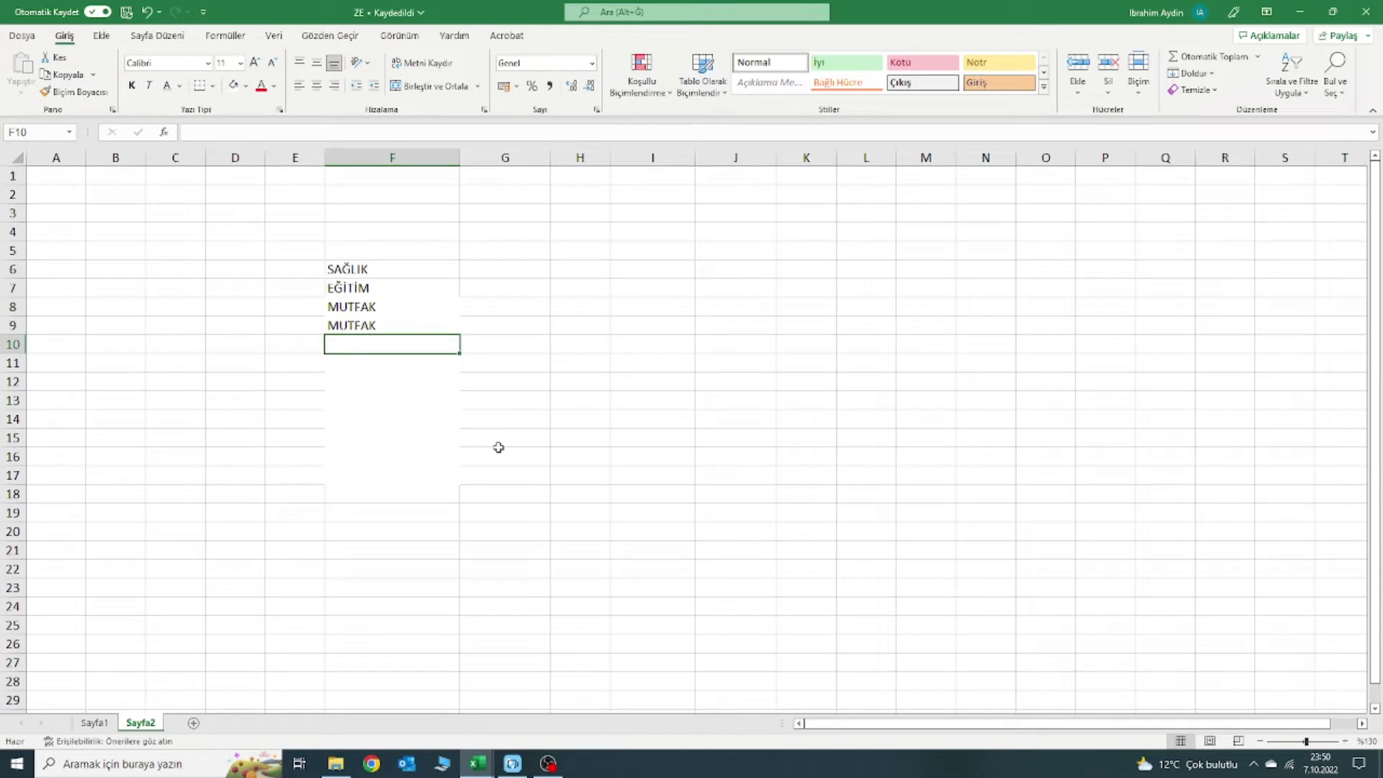
pyautogui.write('GİYSİ')
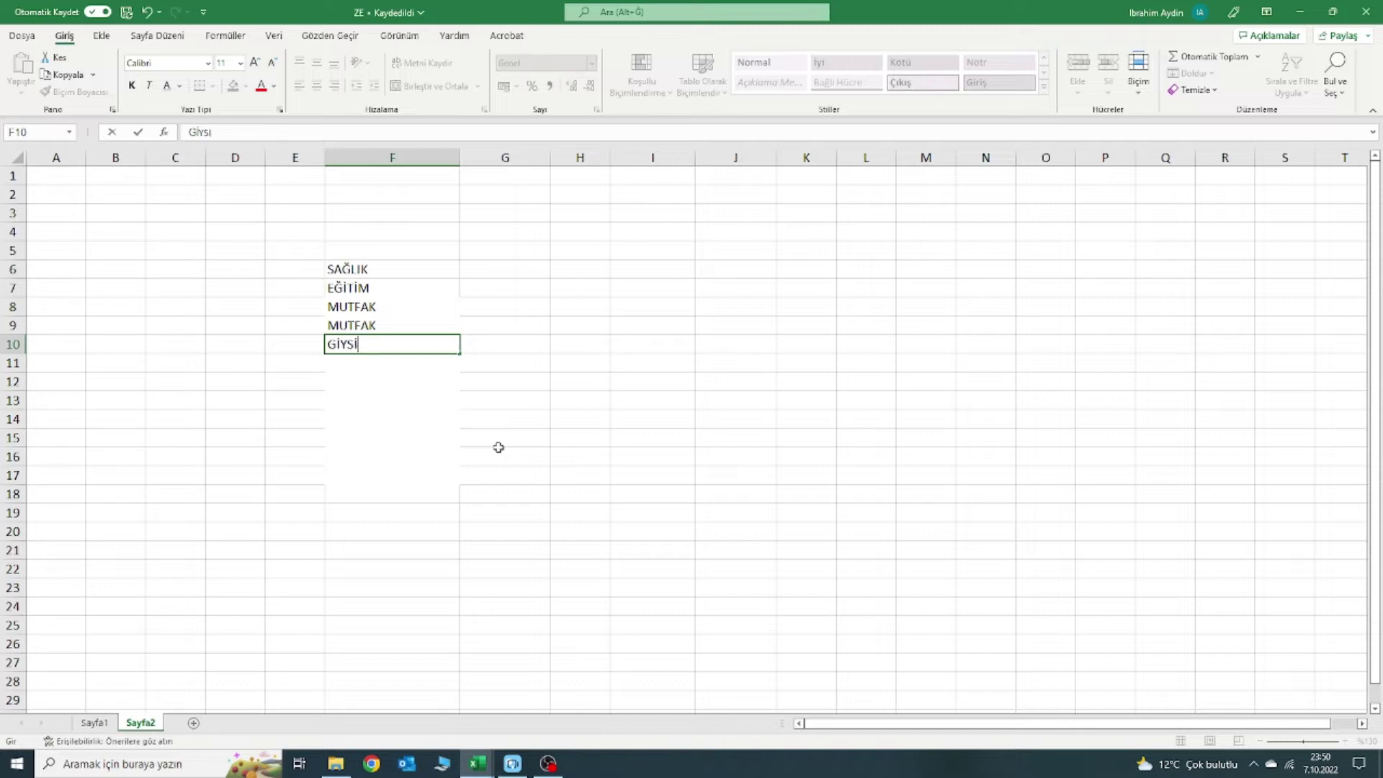
pyautogui.press('Return')
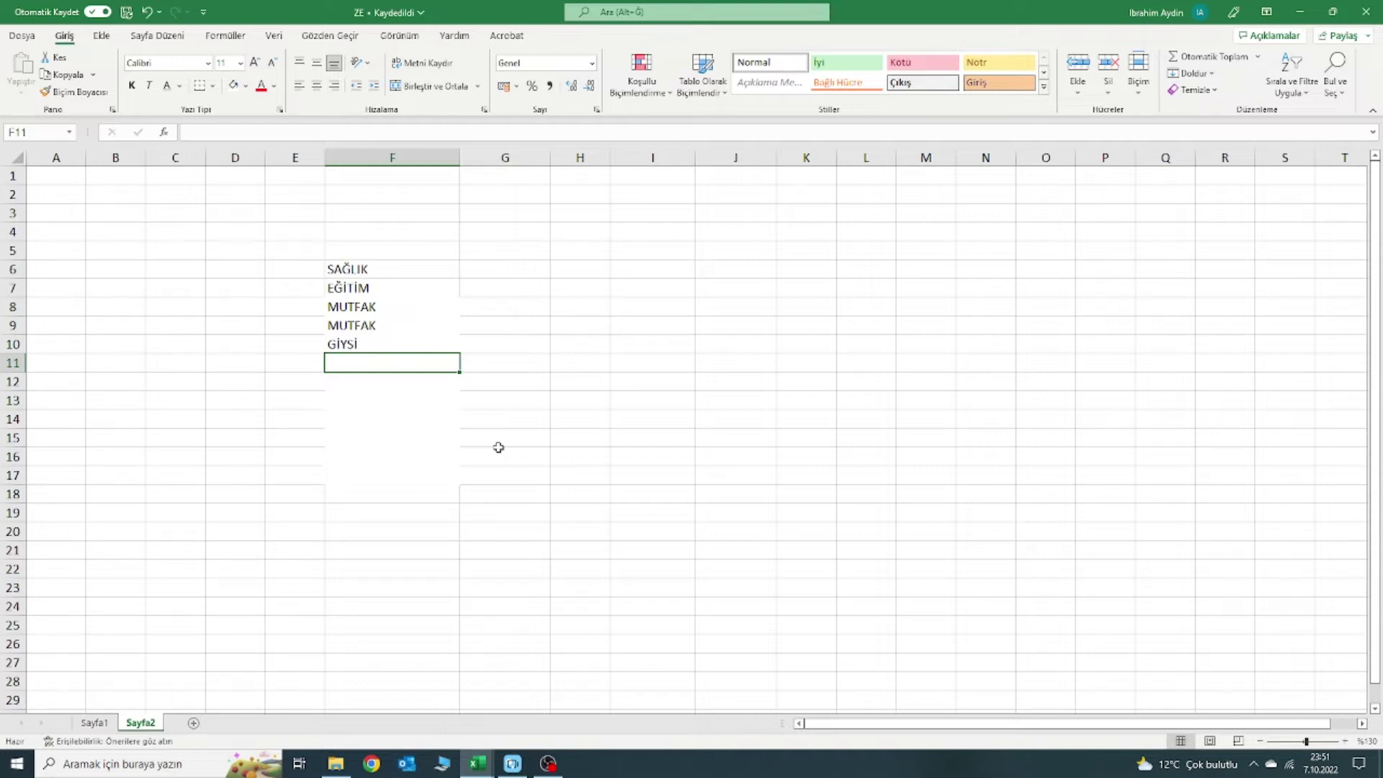
# Add TURİZM in F11 and TEMİZLİK in both F12 and F13.
pyautogui.write('TURİZM')
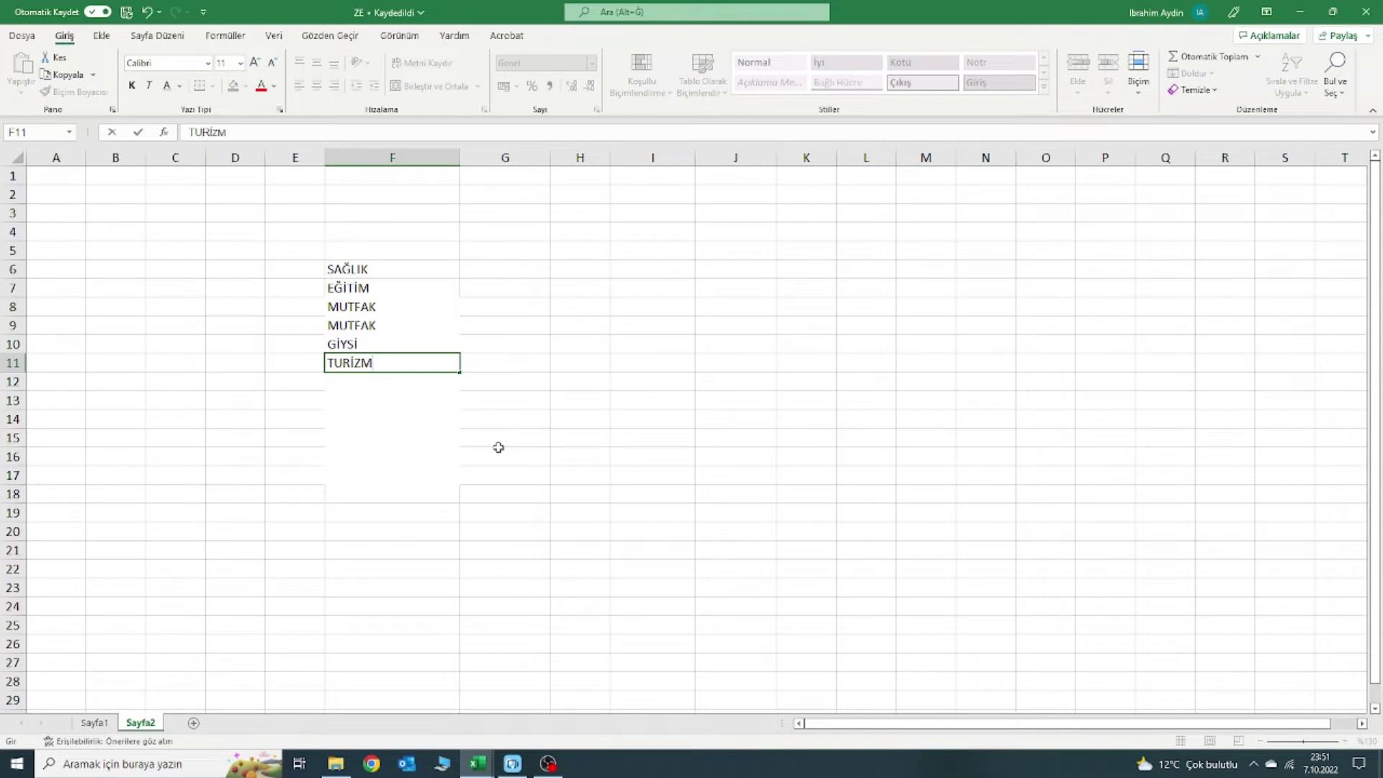
pyautogui.press('Return')
pyautogui.write('TEMİ')
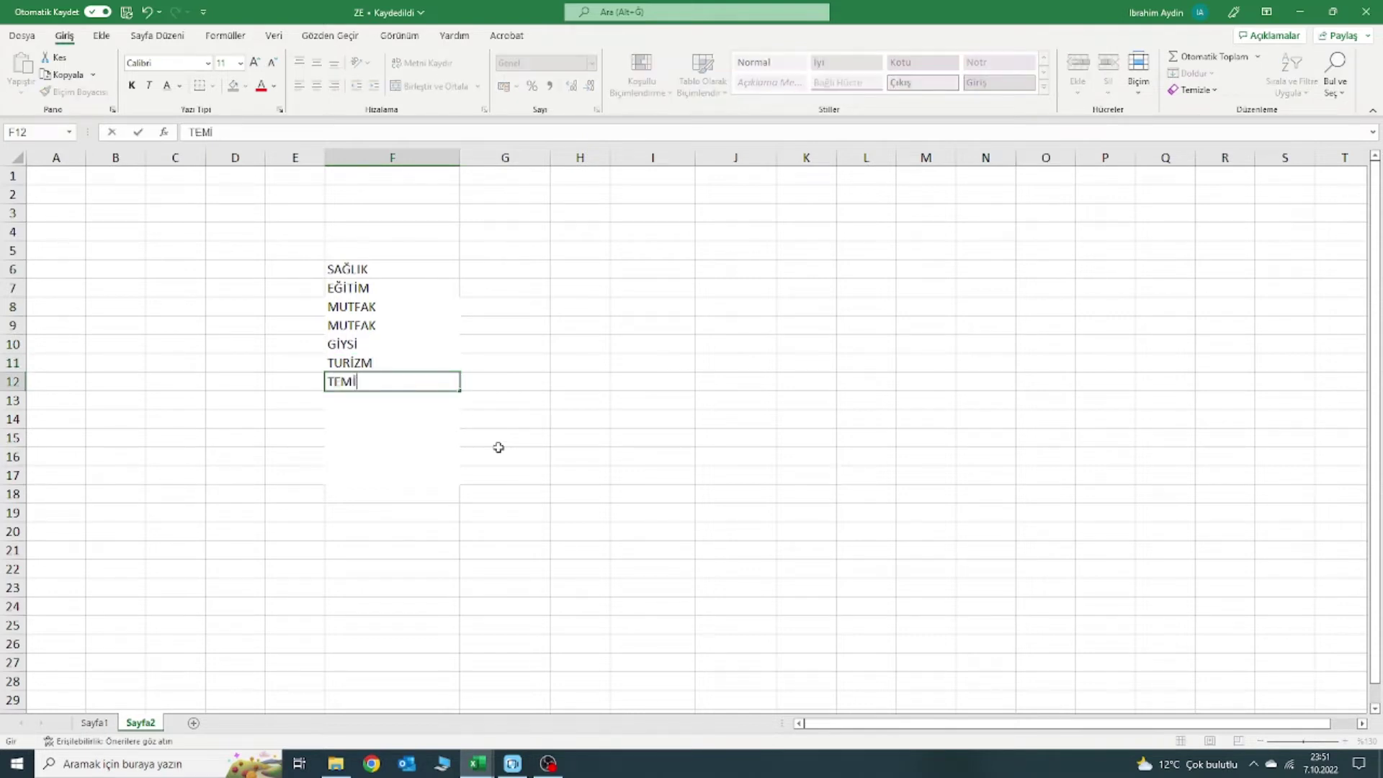
pyautogui.write('ZLİK')
pyautogui.press('Return')
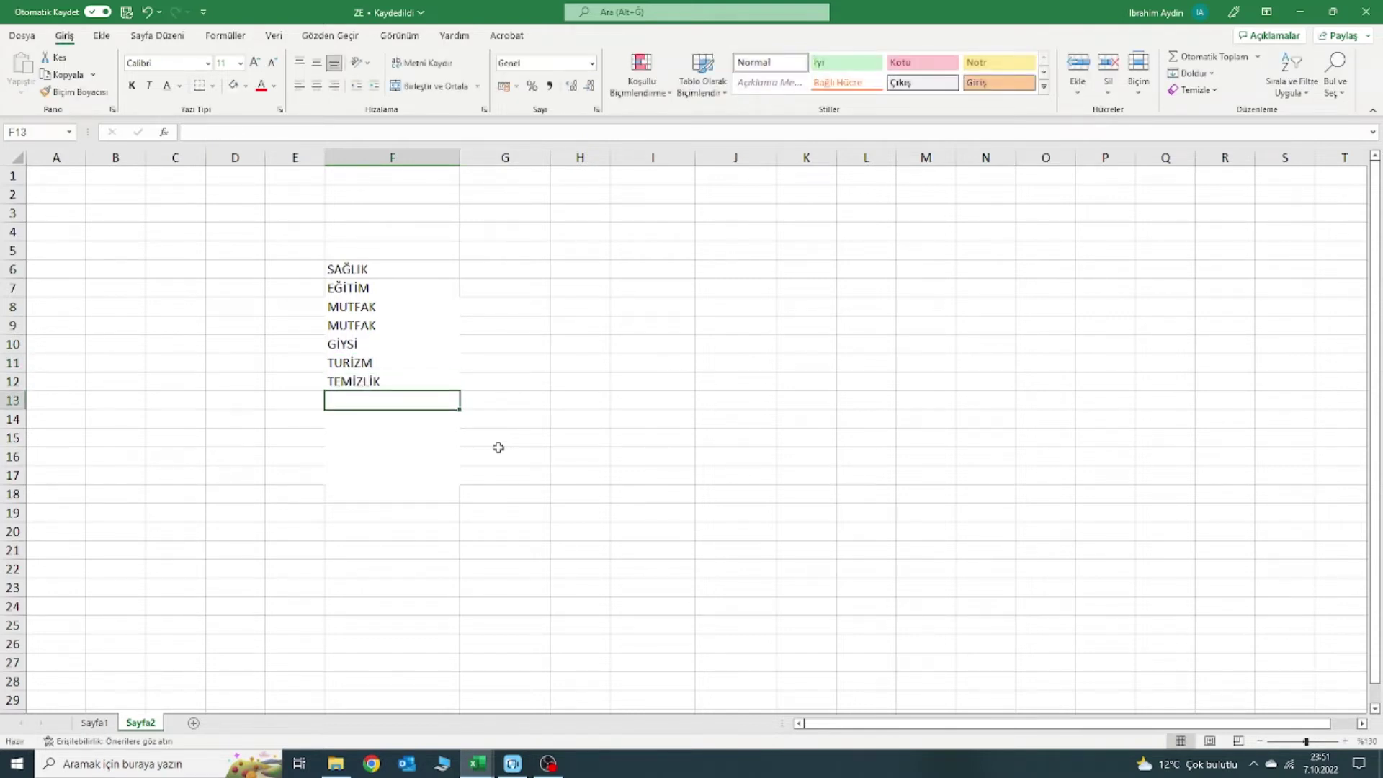
pyautogui.write('TEMİZLİK')
pyautogui.press('Return')
# Add MUTFAK in F14 and F15, and GİYSİ in F16.
pyautogui.write('MUT')
pyautogui.press('Return')
pyautogui.write('M')
pyautogui.press('Return')
pyautogui.write('GİYSİ')
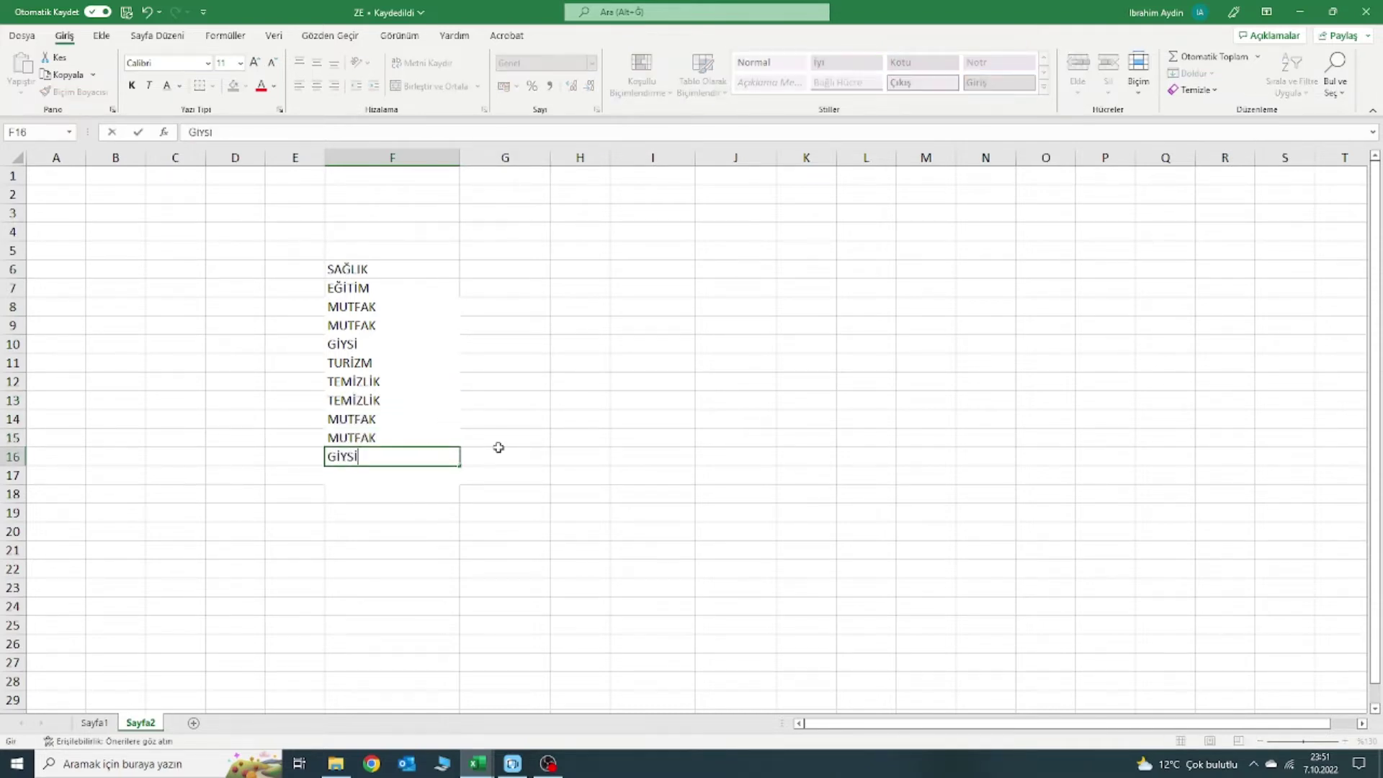
pyautogui.press('Return')
# Add ULAŞIM, BEBEK and GİYSİ to the category list in F17:F19.
pyautogui.write('ULAŞIM')
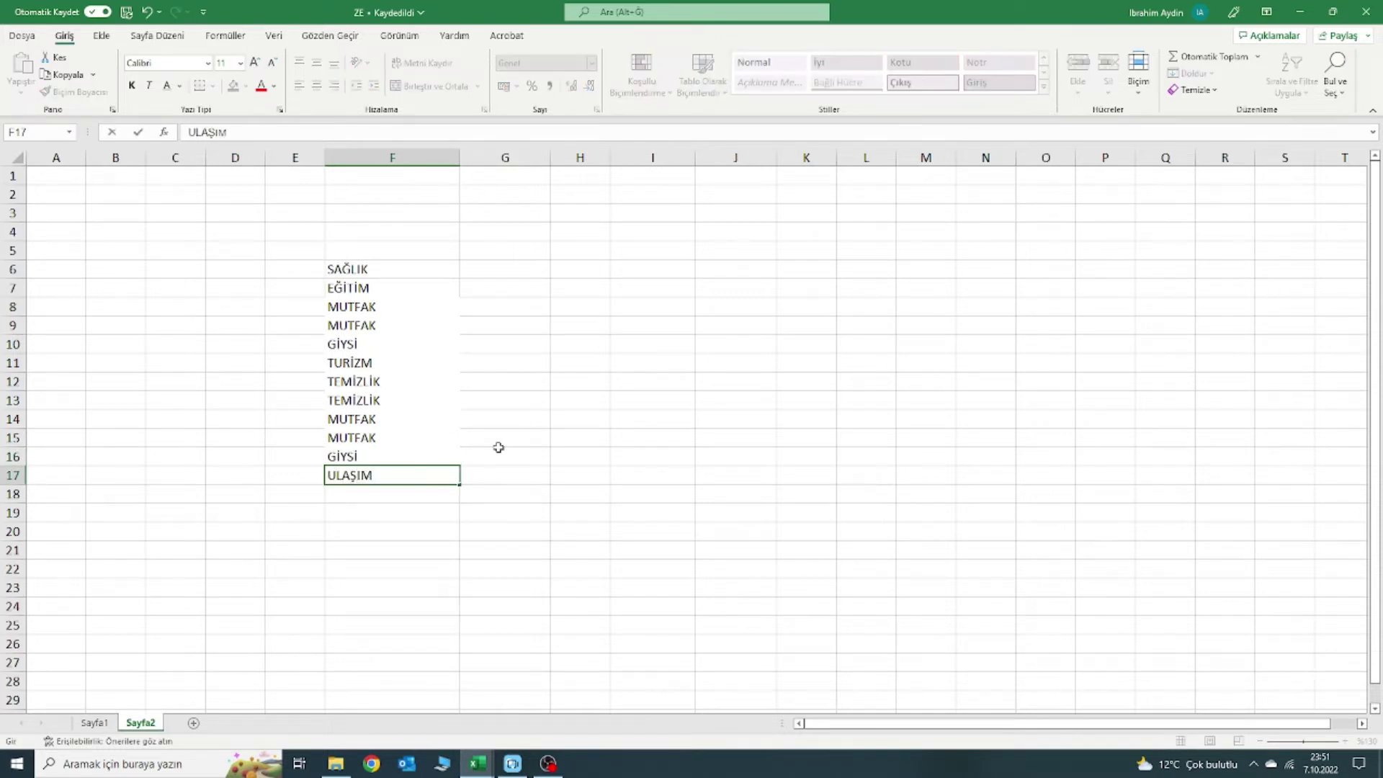
pyautogui.press('Return')
pyautogui.write('BEBEK')
pyautogui.press('Return')
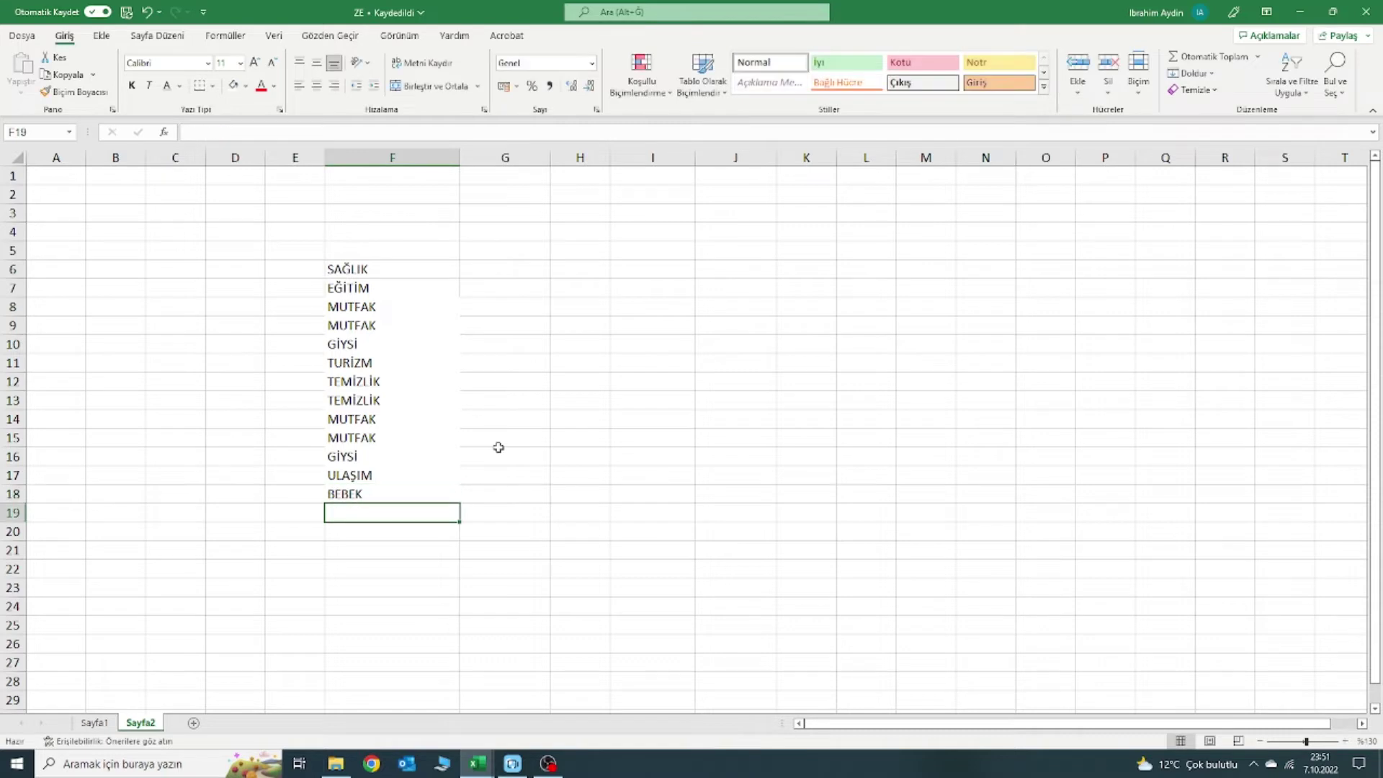
pyautogui.write('GİYSİ')
pyautogui.press('Return')
pyautogui.press('Left')
pyautogui.press('Up')
pyautogui.press('Up')
pyautogui.press('Up')
pyautogui.press('Up')
pyautogui.press('Up')
pyautogui.press('Up')
pyautogui.press('Up')
pyautogui.press('Up')
pyautogui.press('Up')
pyautogui.press('Up')
pyautogui.press('Up')
pyautogui.press('Up')
pyautogui.press('Up')
pyautogui.press('Up')
pyautogui.press('Right')
pyautogui.press('Down')
pyautogui.press('Down')
pyautogui.press('Down')
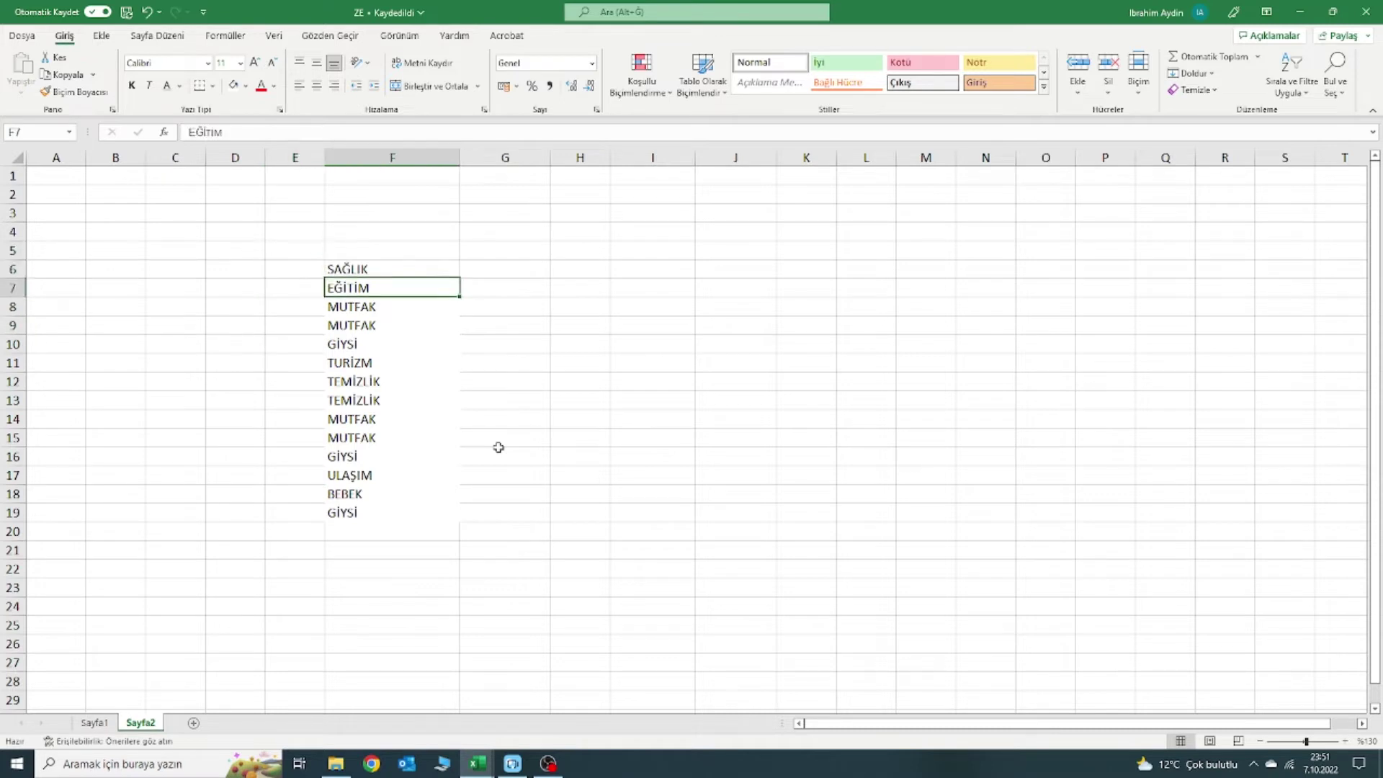
# Extend the category list in F20:F24 with YARDIM, SIRADIŞI, KEYFİ, MUTFAK and GİYSİ.
pyautogui.hotkey('ctrl', 'Down')
pyautogui.press('Down')
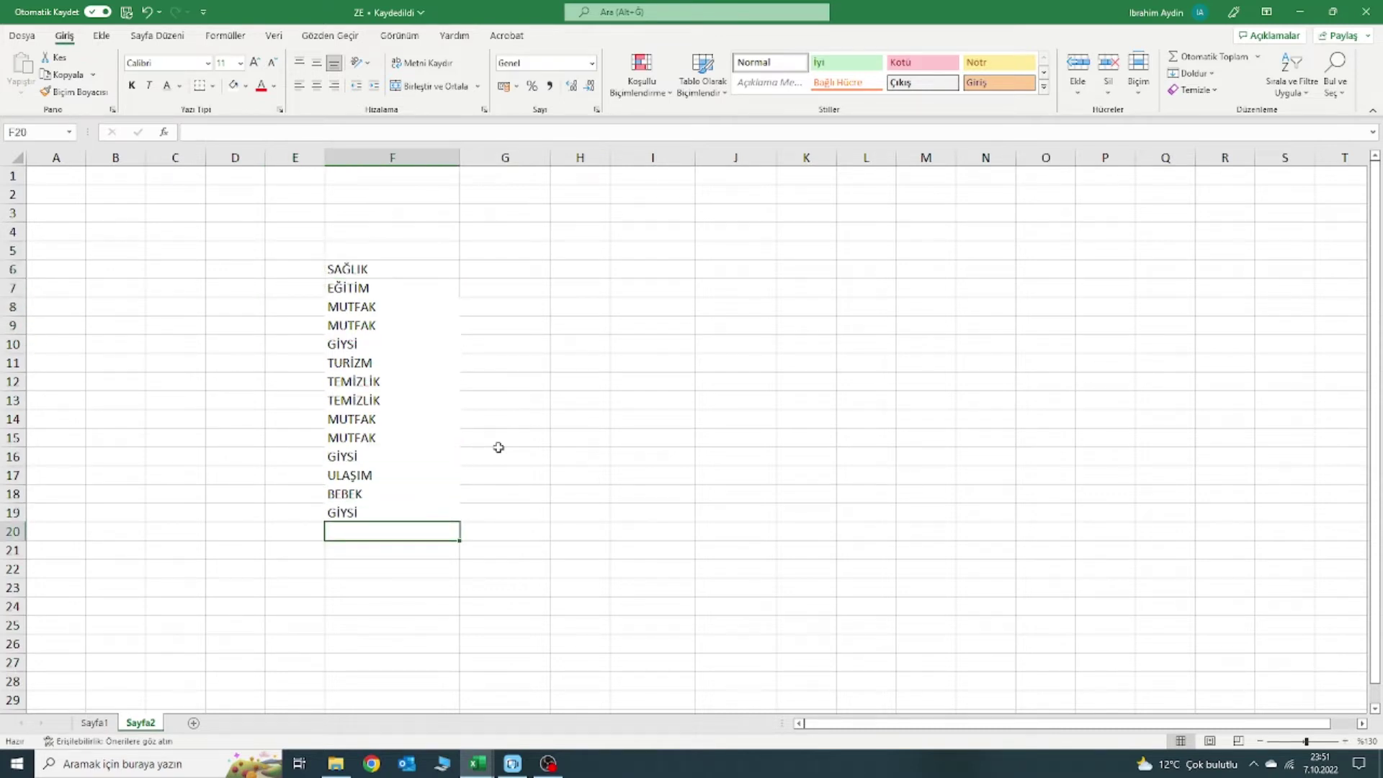
pyautogui.write('YARDIM')
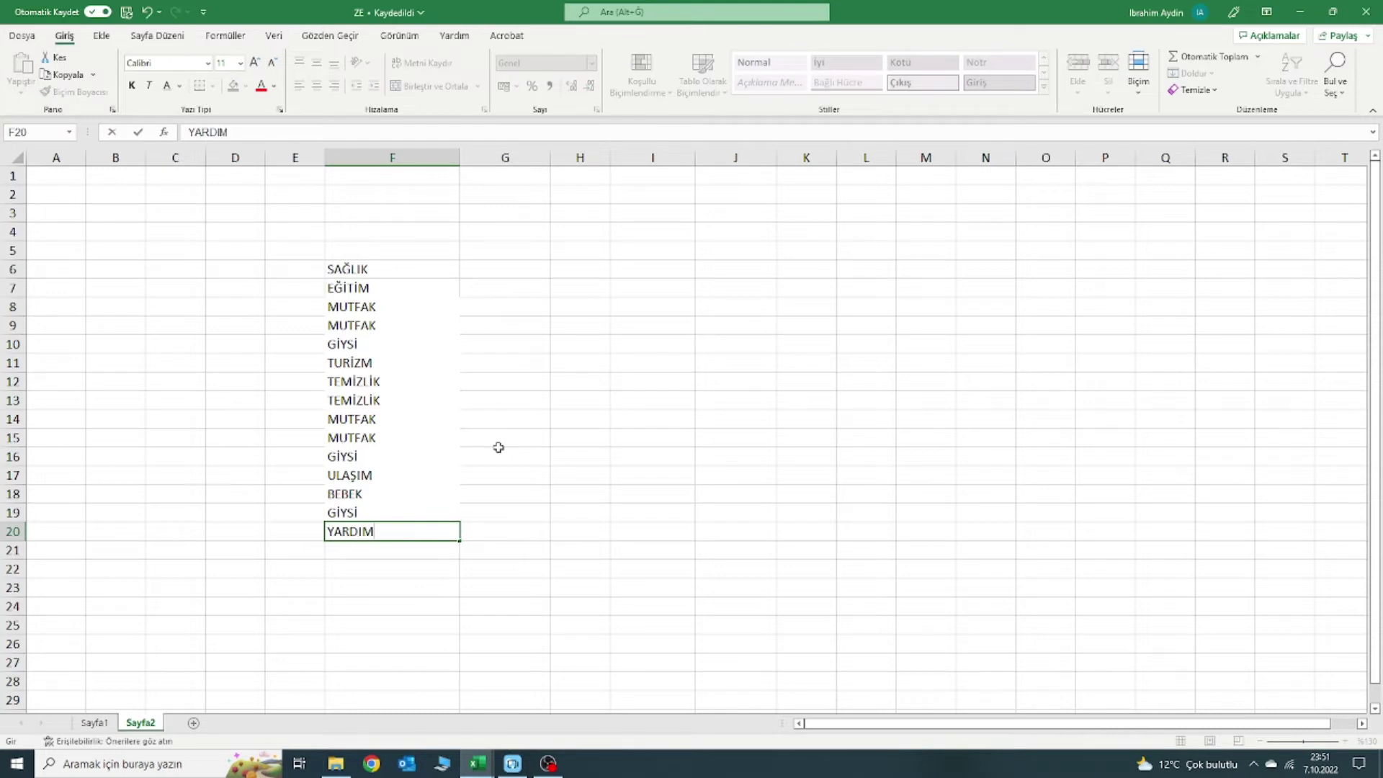
pyautogui.press('Return')
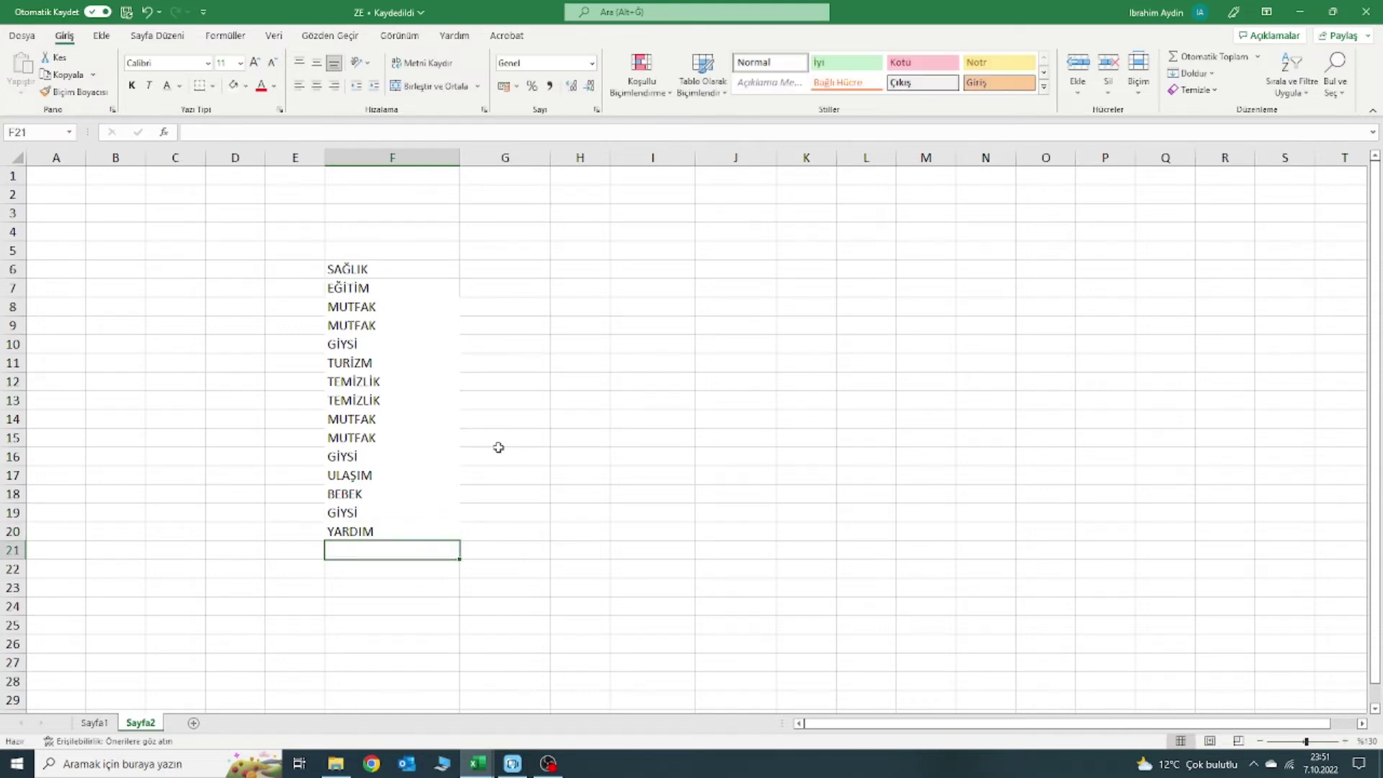
pyautogui.write('SIRADIŞI')
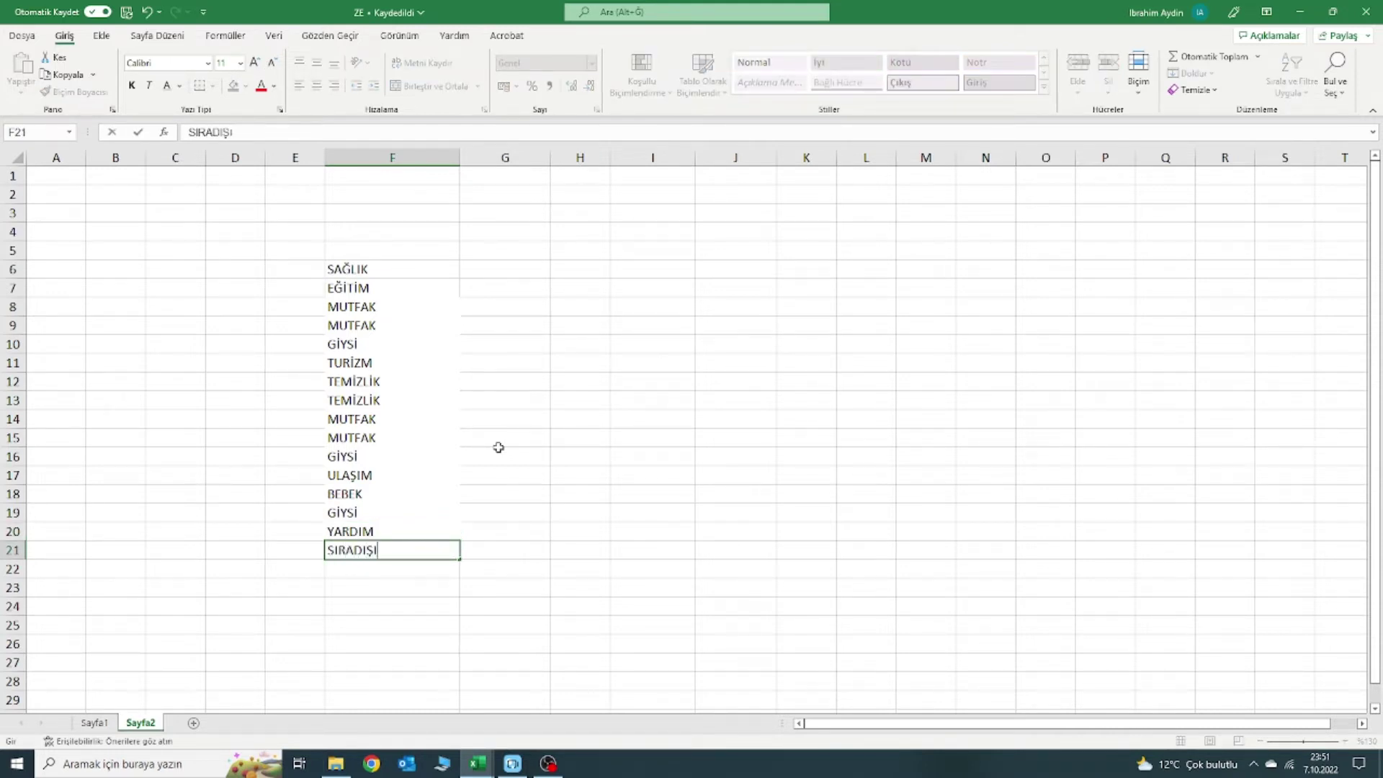
pyautogui.press('Return')
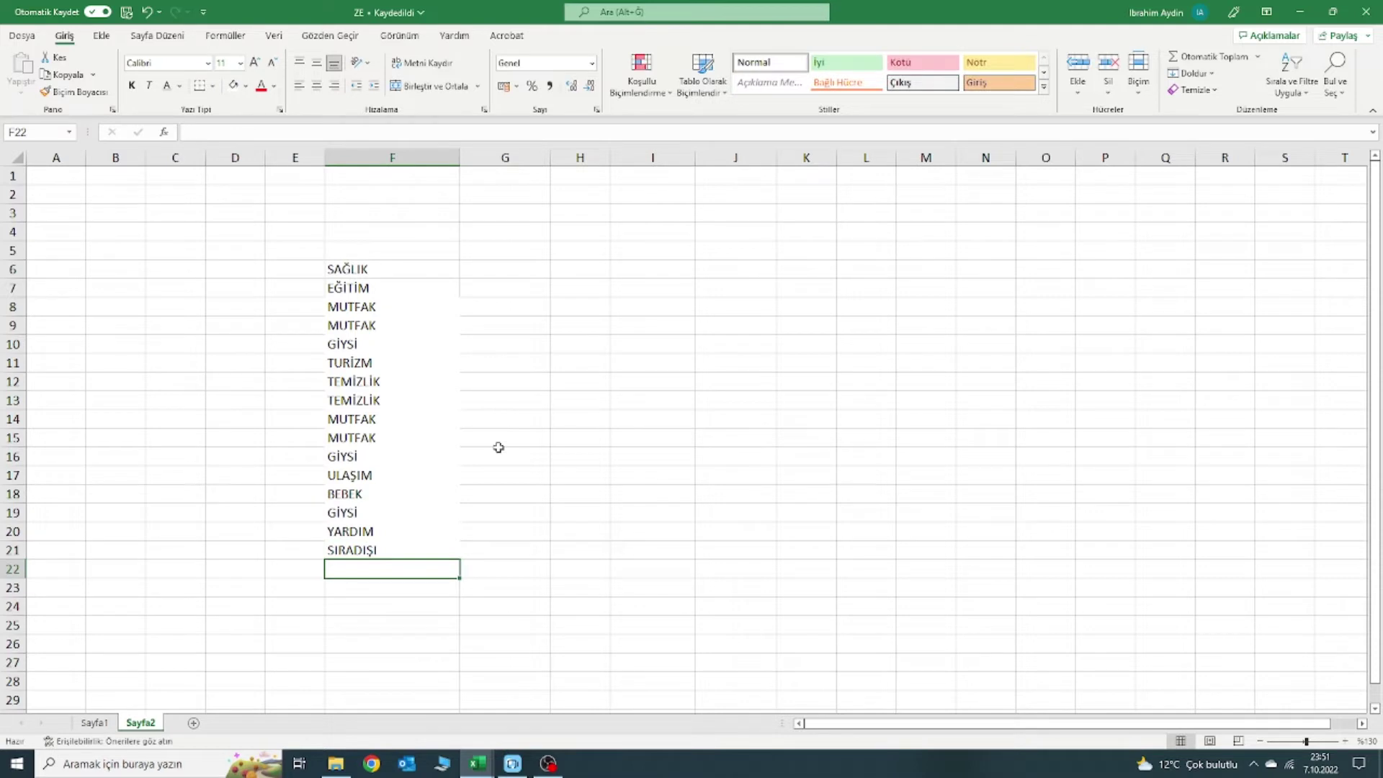
pyautogui.write('KEYFİ')
pyautogui.press('Return')
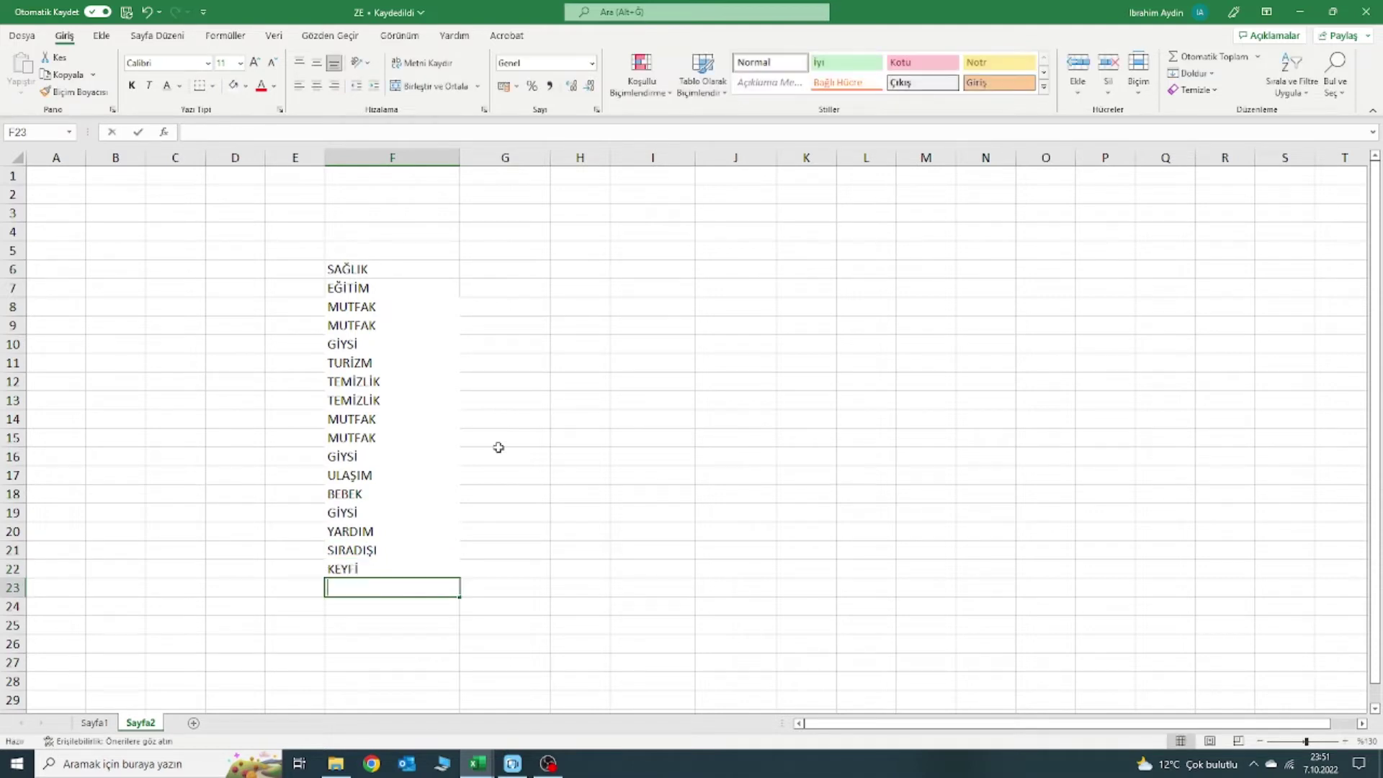
pyautogui.write('MUTFAK')
pyautogui.press('Return')
pyautogui.write('Gİ')
pyautogui.press('Return')
# Enter 100 in G6 as the amount for the SAĞLIK category.
pyautogui.press('Up')
pyautogui.press('Up')
pyautogui.press('Up')
pyautogui.press('Up')
pyautogui.press('Up')
pyautogui.press('Up')
pyautogui.press('Up')
pyautogui.press('Up')
pyautogui.press('Up')
pyautogui.press('Up')
pyautogui.press('Up')
pyautogui.press('Up')
pyautogui.press('Up')
pyautogui.press('Up')
pyautogui.press('Up')
pyautogui.press('Up')
pyautogui.press('Up')
pyautogui.press('Up')
pyautogui.press('Up')
pyautogui.press('Right')
pyautogui.write('100')
pyautogui.press('Return')
# Apply the Turkish lira accounting number format to G6:G24.
pyautogui.press('Up')
pyautogui.moveTo(513, 266); pyautogui.dragTo(509, 607)
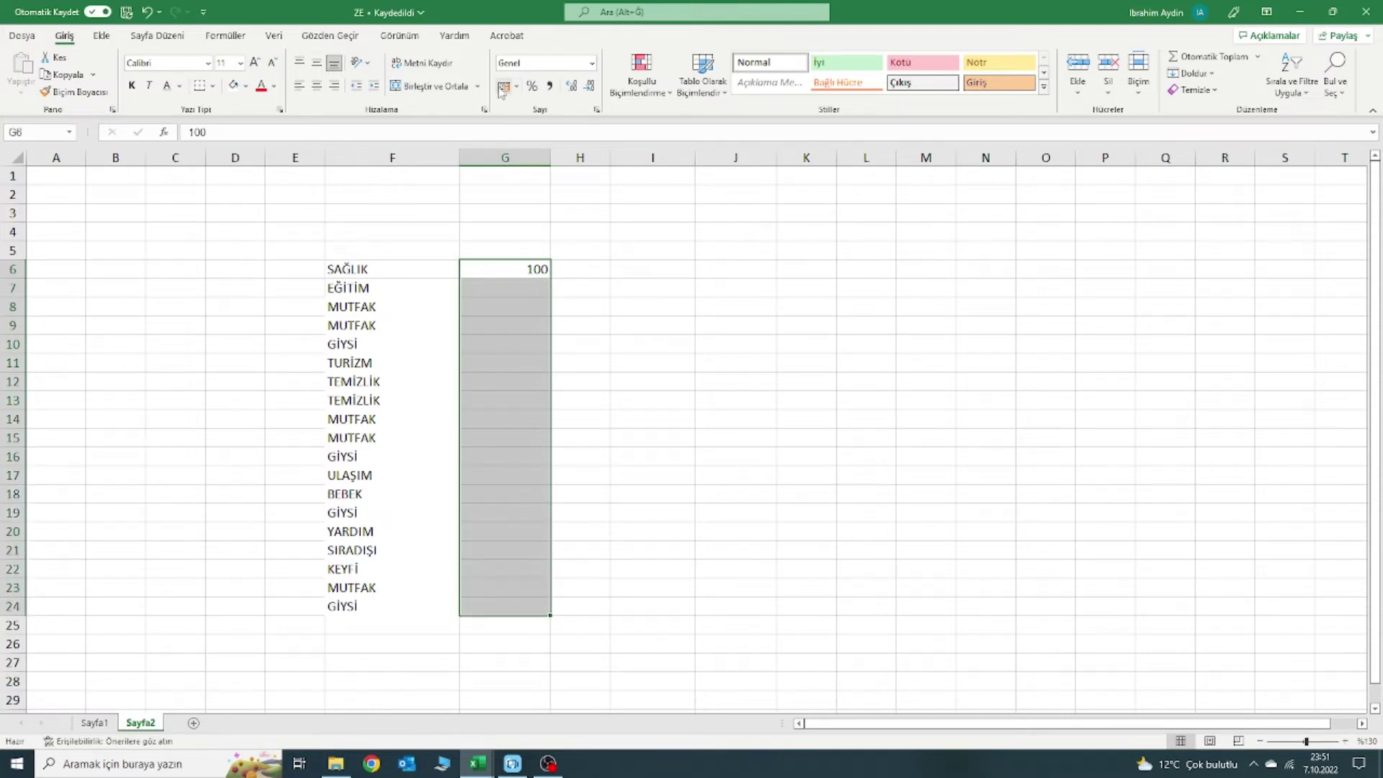
pyautogui.click(504, 85)
# Enter the amounts 150, 100 and 200 in G7:G9.
pyautogui.click(513, 288)
pyautogui.write('150')
pyautogui.press('Return')
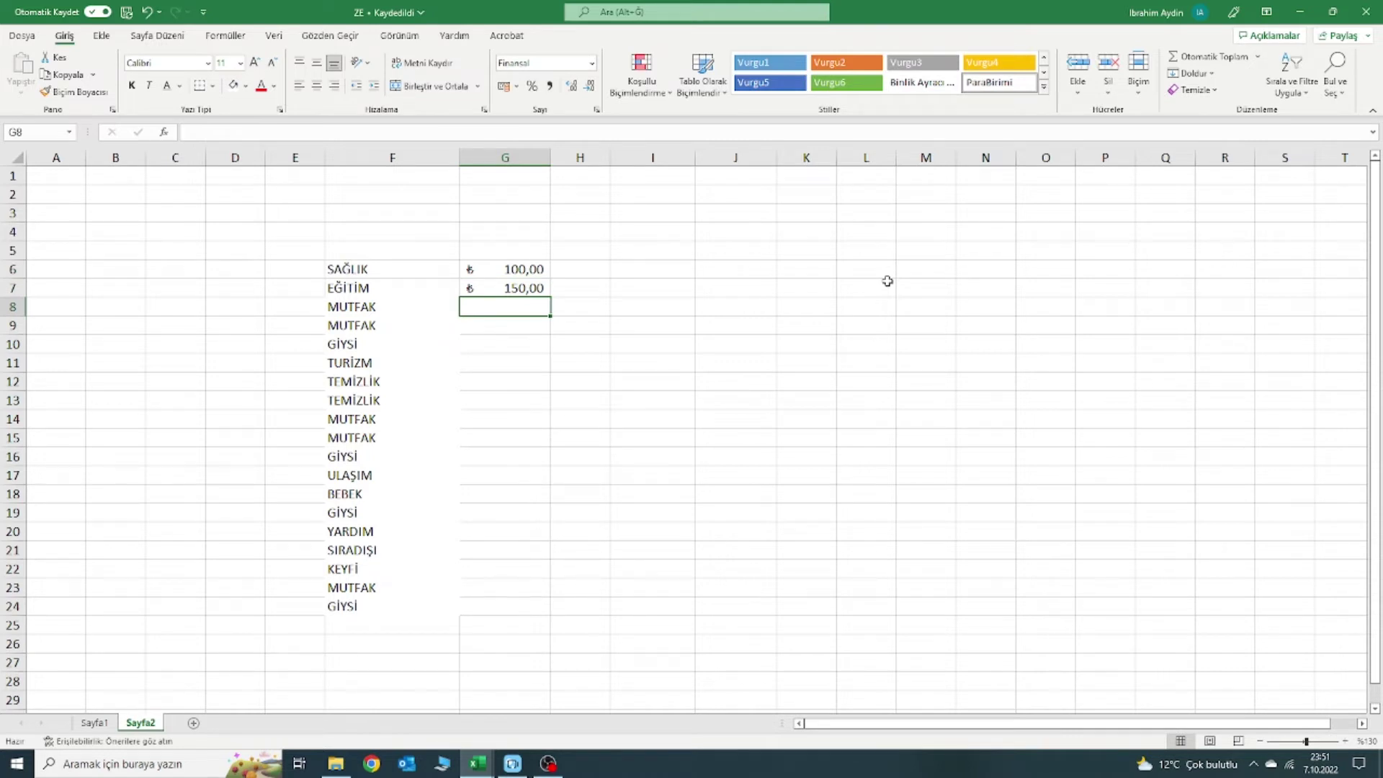
pyautogui.write('100')
pyautogui.press('Return')
pyautogui.write('200')
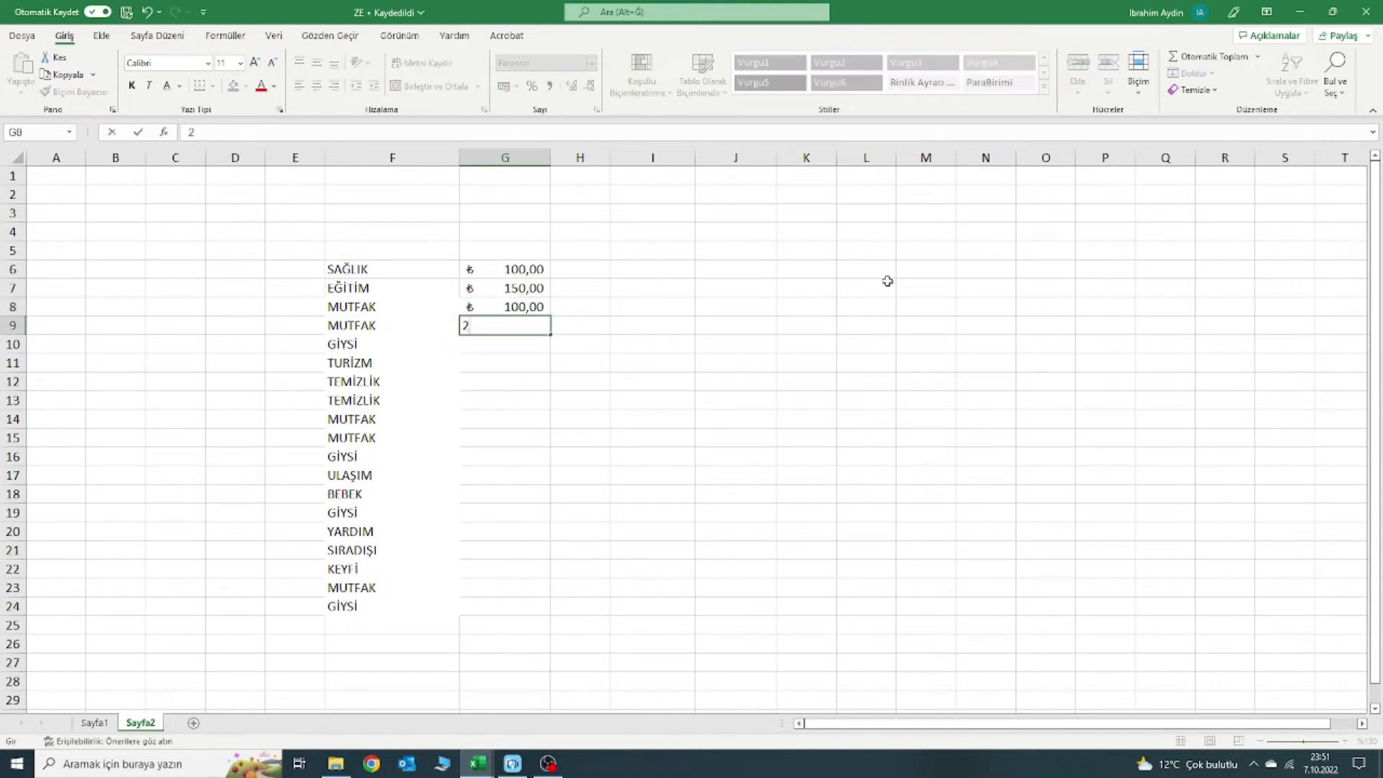
pyautogui.press('Return')
# Enter the amounts 258, 125, 120 and 100 in G10:G13.
pyautogui.write('258')
pyautogui.press('Return')
pyautogui.write('125')
pyautogui.press('Return')
pyautogui.write('120')
pyautogui.press('Return')
pyautogui.write('100')
pyautogui.press('Return')
# Enter the amounts 1, 2, 58 and 25 in G14:G17.
pyautogui.write('1')
pyautogui.press('Return')
pyautogui.write('2')
pyautogui.press('Return')
pyautogui.write('58')
pyautogui.press('Return')
pyautogui.write('25')
pyautogui.press('Return')
# Enter the amounts 125, 125, 100 and 100 in G18:G21.
pyautogui.write('125')
pyautogui.press('Return')
pyautogui.write('125')
pyautogui.press('Return')
pyautogui.write('100')
pyautogui.press('Return')
pyautogui.write('100')
pyautogui.press('Return')
# Enter the amounts 258, 50 and 10 in G22:G24.
pyautogui.write('258')
pyautogui.press('Return')
pyautogui.write('50')
pyautogui.press('Return')
pyautogui.write('10')
pyautogui.press('Return')
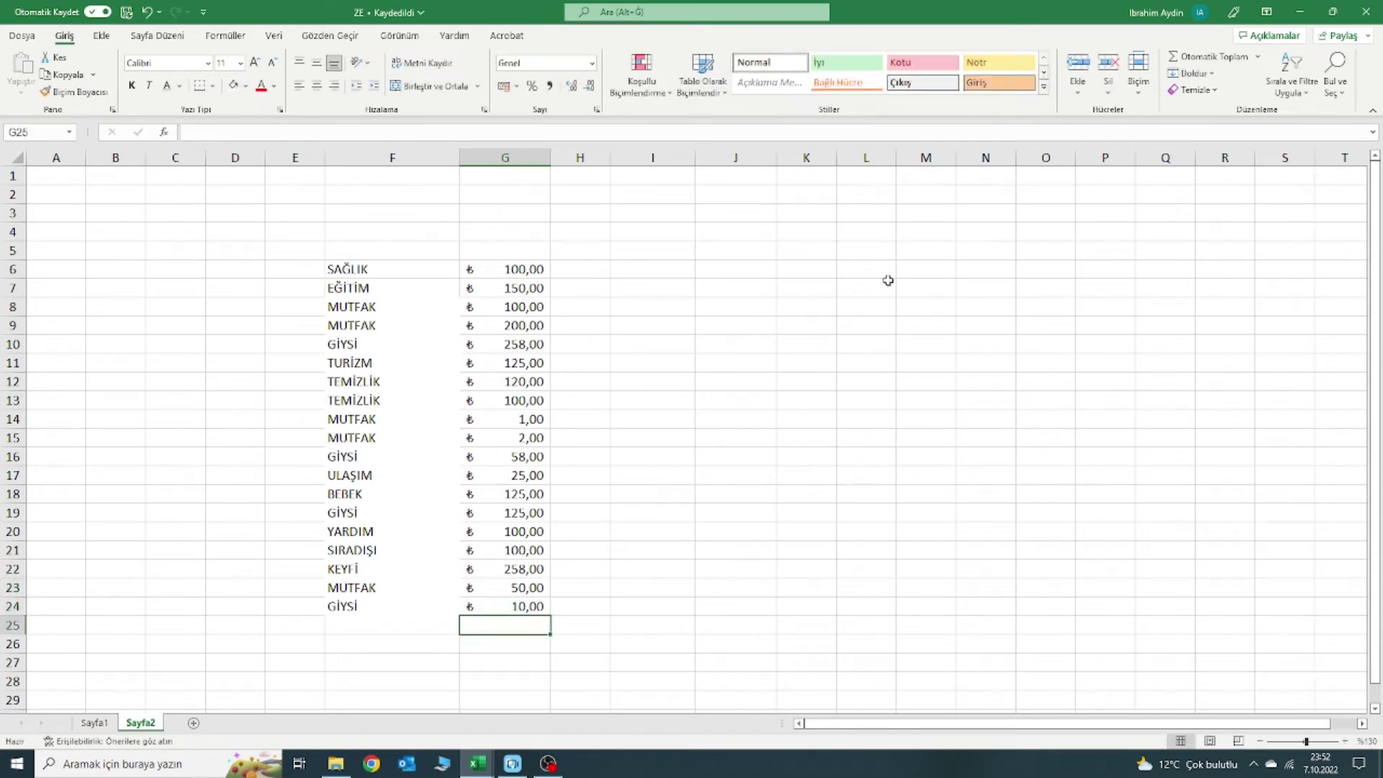
# List the unique categories from I6 downward with the formula =BENZERSİZ(F6:F24).
pyautogui.click(382, 278)
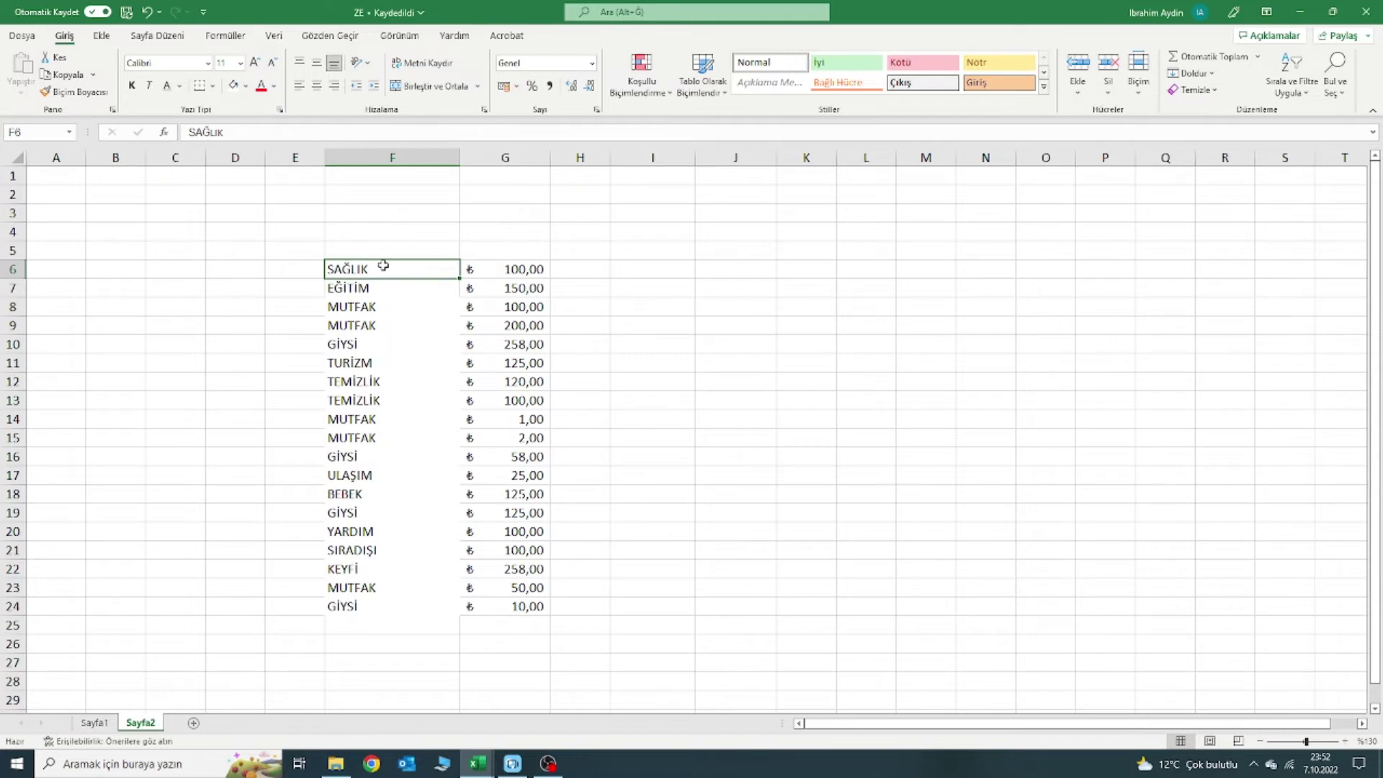
pyautogui.click(660, 266)
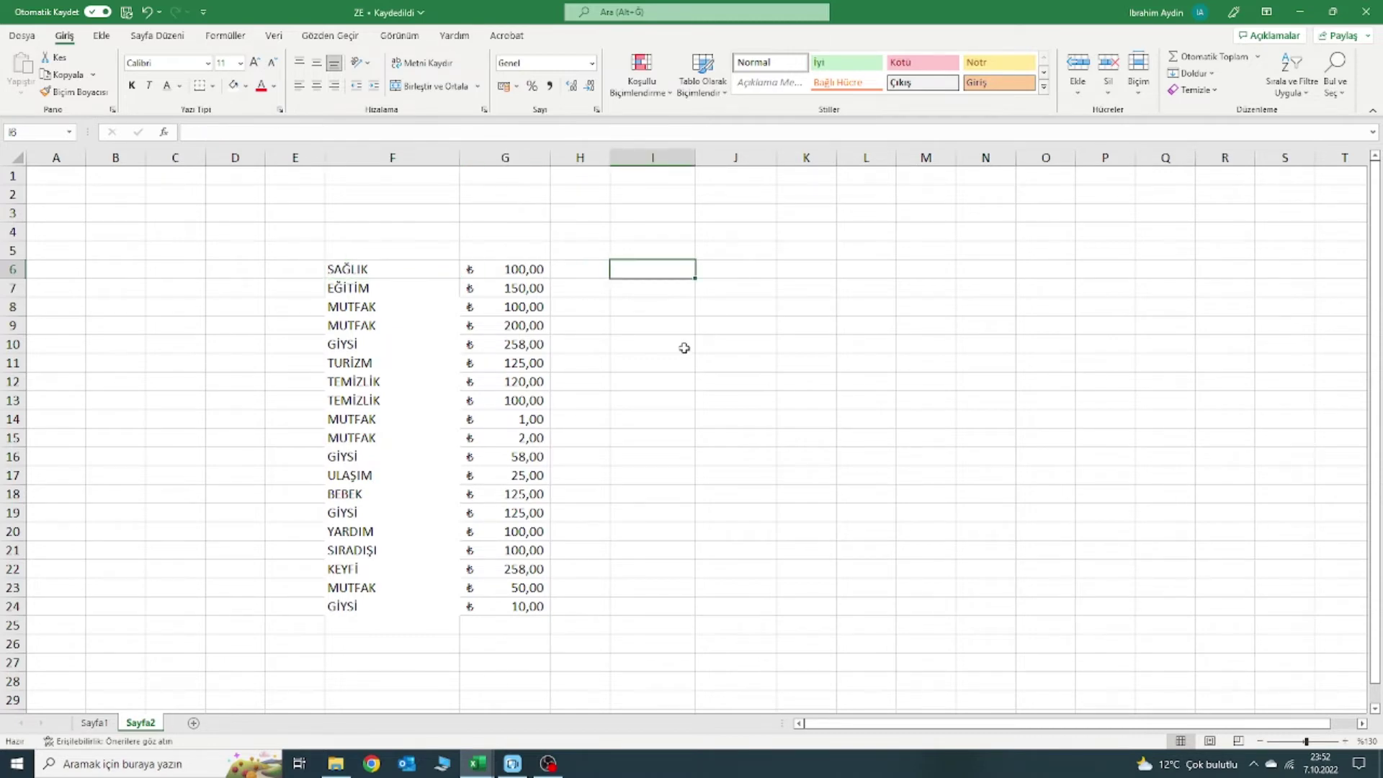
pyautogui.write('=')
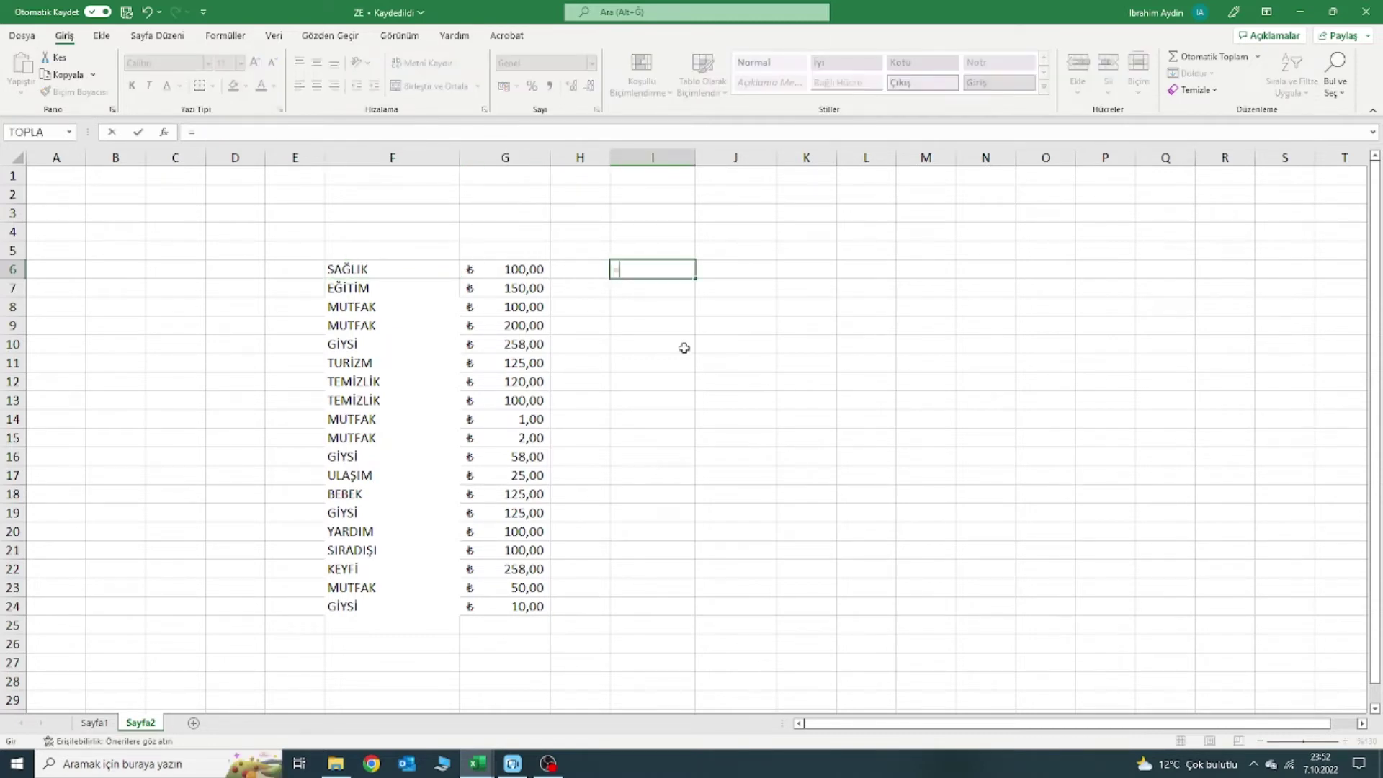
pyautogui.write('BENZ')
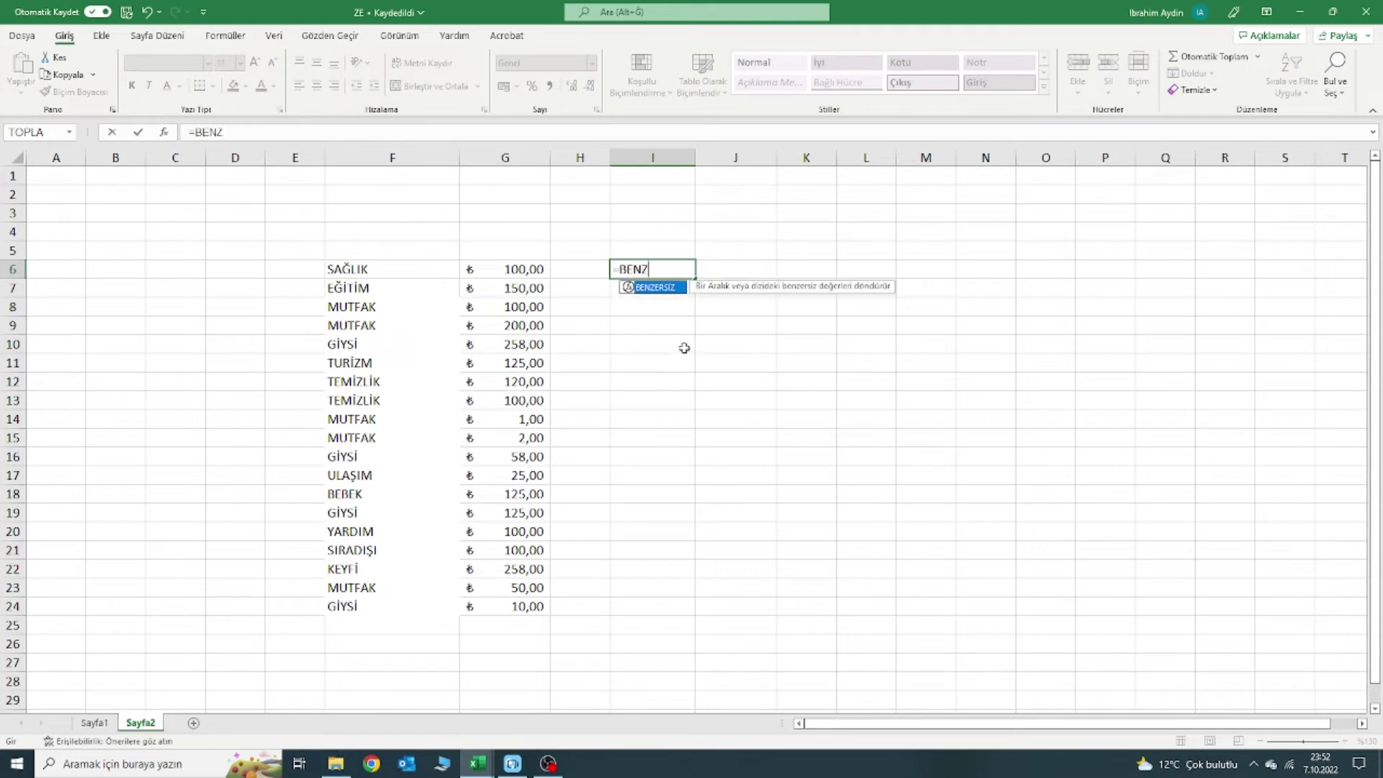
pyautogui.doubleClick(666, 288)
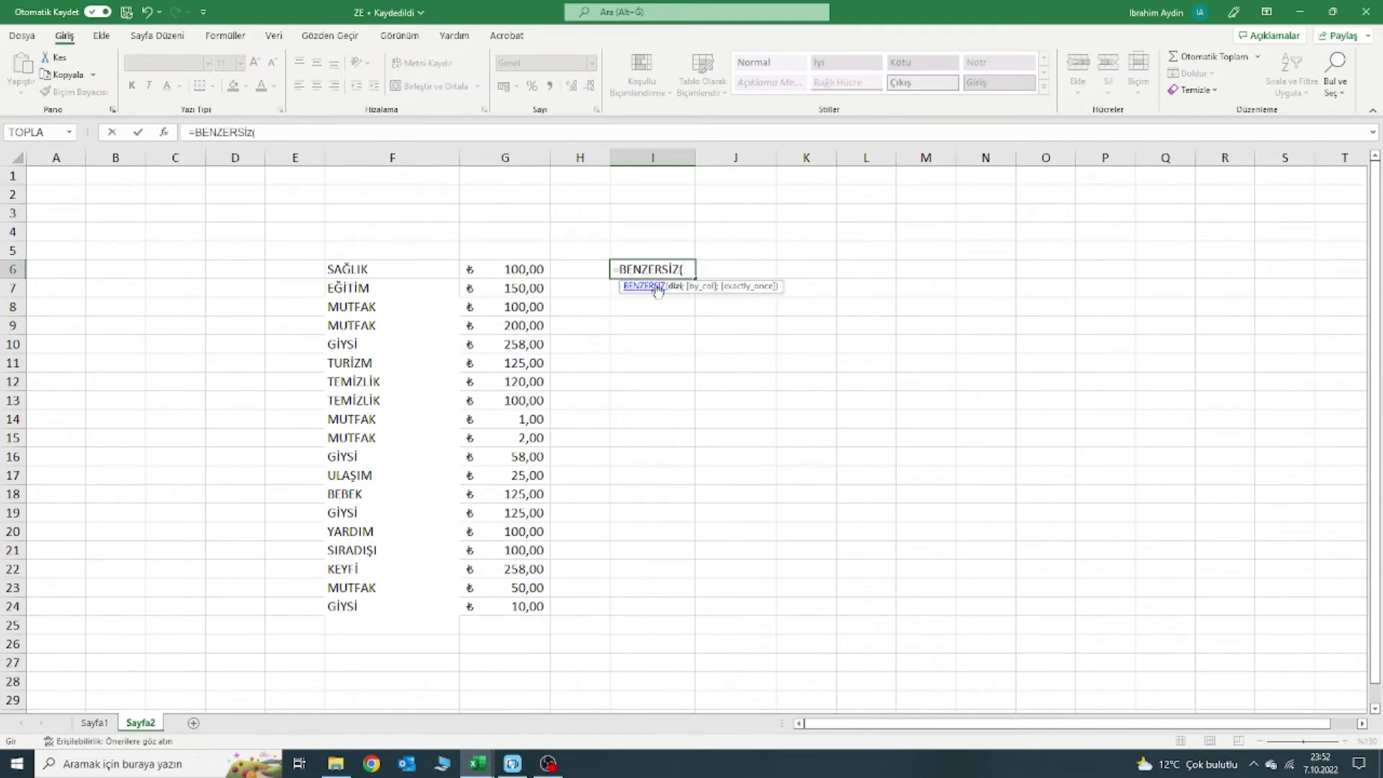
pyautogui.moveTo(355, 272); pyautogui.dragTo(379, 601)
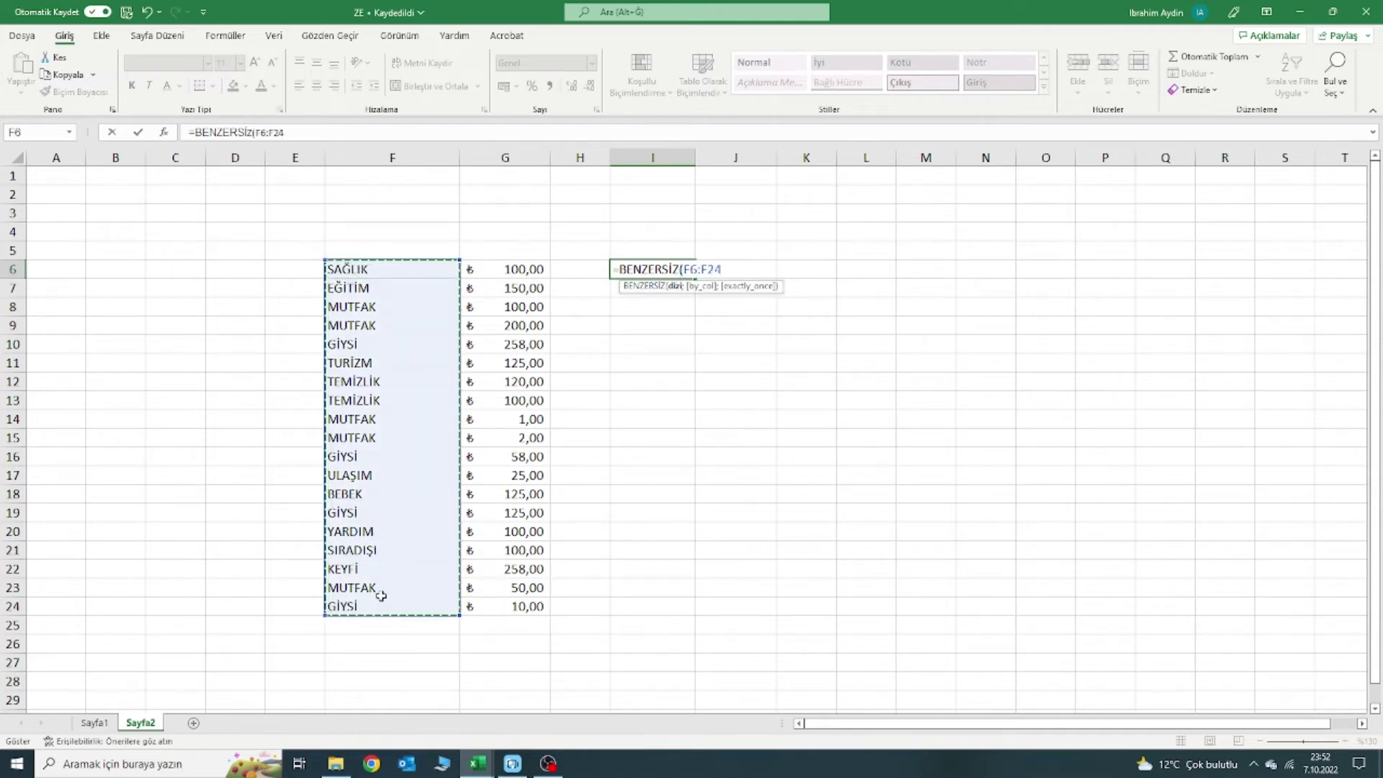
pyautogui.write(')')
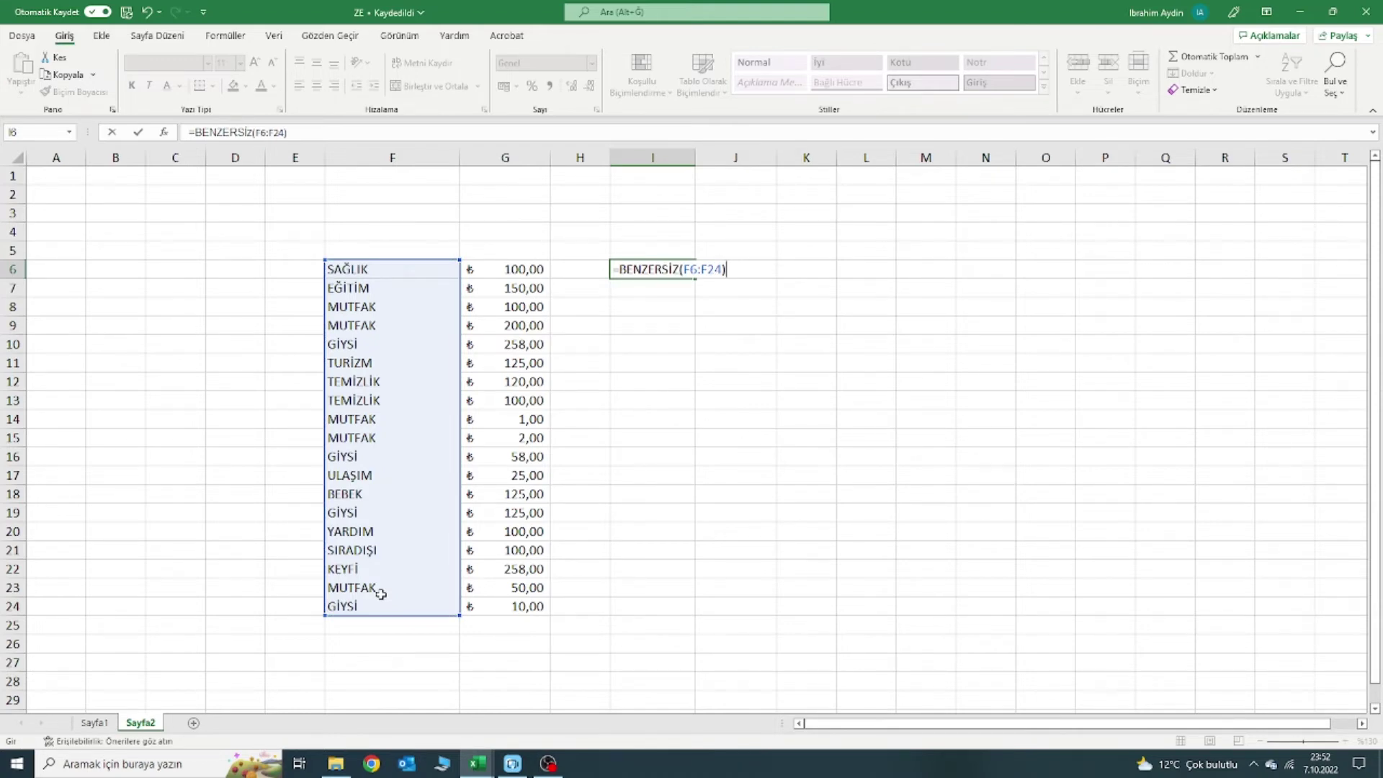
pyautogui.press('Return')
# Check the unique category list in column I against the repeated entries in column F.
pyautogui.press('Up')
pyautogui.press('Down')
pyautogui.press('Down')
pyautogui.press('Down')
pyautogui.press('Down')
pyautogui.press('Down')
pyautogui.press('Down')
pyautogui.press('Down')
pyautogui.press('Down')
pyautogui.press('Down')
pyautogui.press('Down')
pyautogui.press('Down')
pyautogui.press('Up')
pyautogui.press('Up')
pyautogui.press('Up')
pyautogui.press('Up')
pyautogui.press('Up')
pyautogui.press('Up')
pyautogui.press('Up')
pyautogui.press('Up')
pyautogui.press('Up')
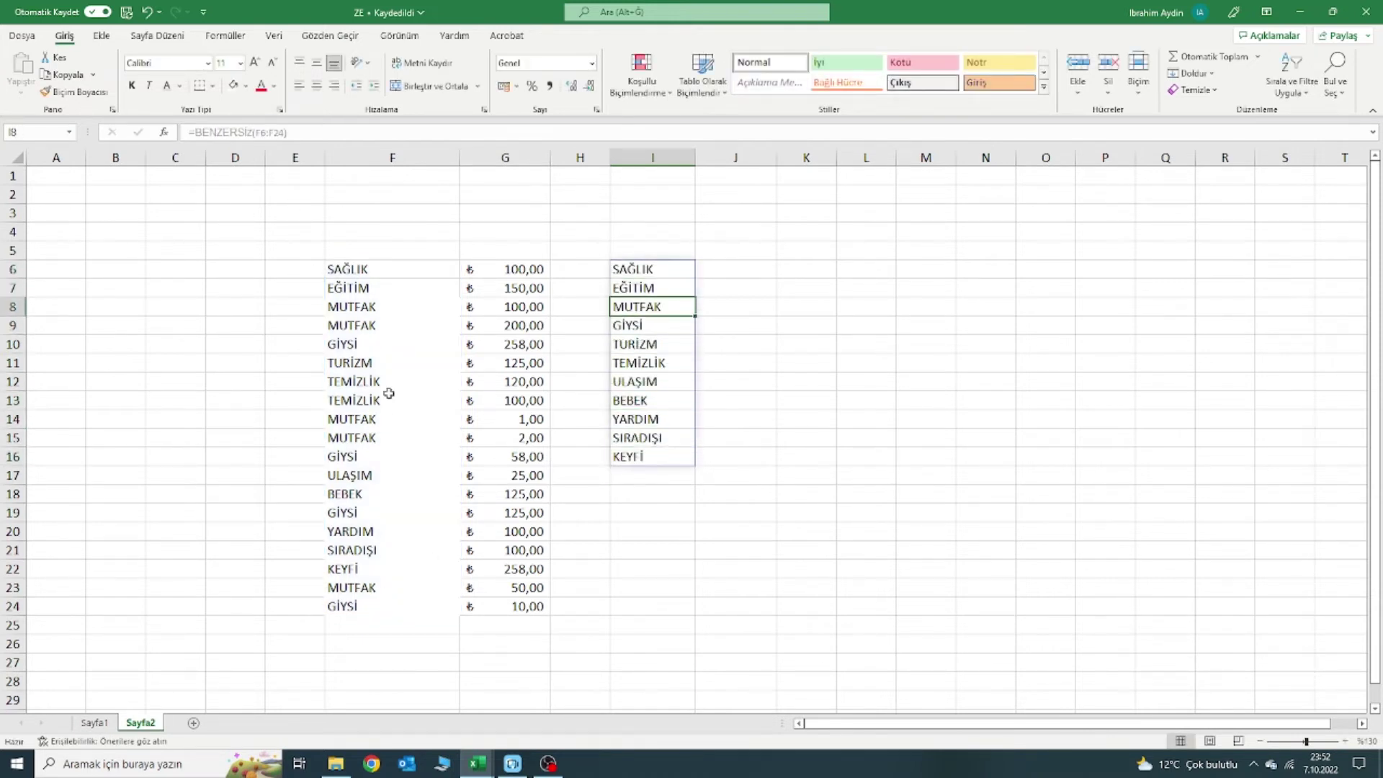
pyautogui.click(363, 381)
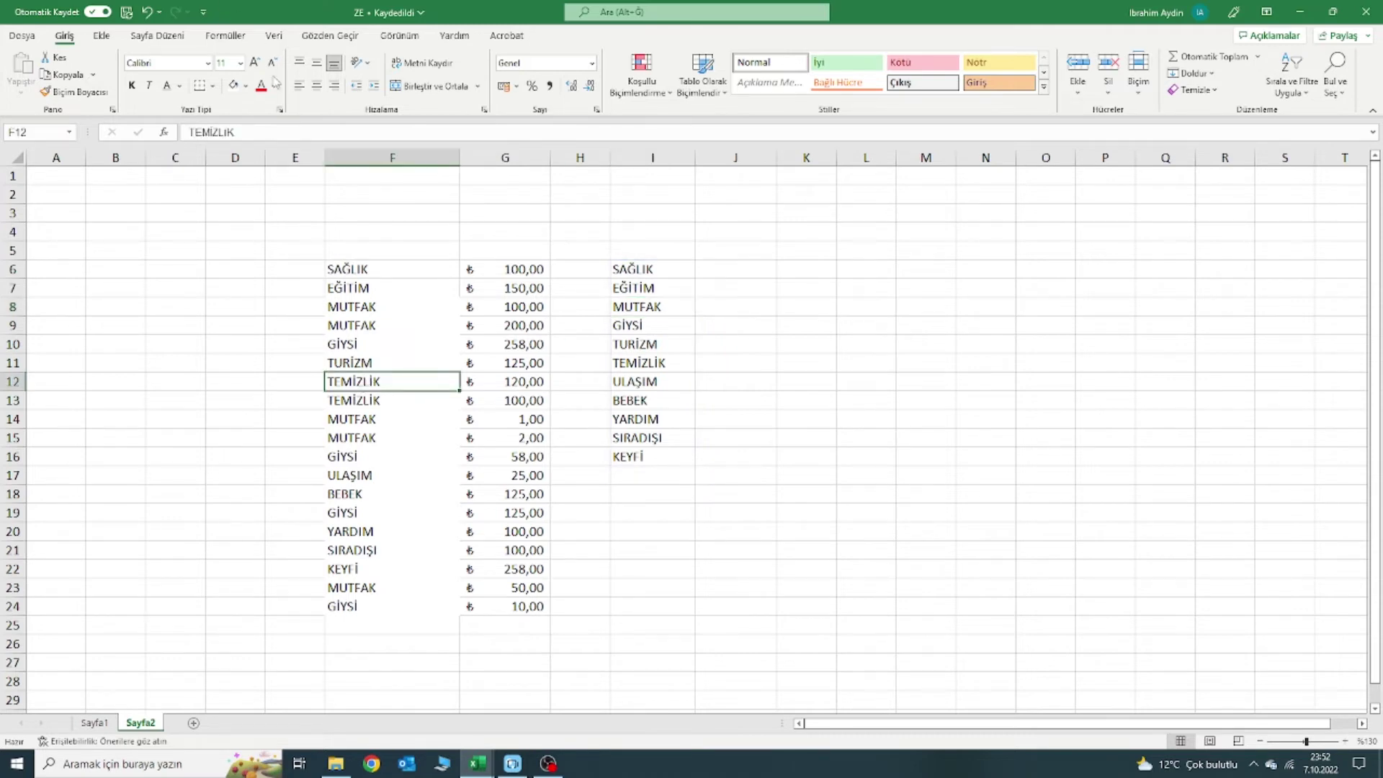
# Highlight the two TEMİZLİK cells F12 and F13 with a yellow fill.
pyautogui.click(245, 86)
pyautogui.click(269, 217)
pyautogui.press('Down')
pyautogui.click(233, 85)
# Examine the remaining category entries in column F for further repeats.
pyautogui.press('Down')
pyautogui.press('Down')
pyautogui.press('Down')
pyautogui.press('Down')
pyautogui.press('Down')
pyautogui.press('Down')
pyautogui.press('Down')
pyautogui.press('Down')
pyautogui.press('Down')
pyautogui.press('Down')
pyautogui.press('Up')
pyautogui.press('Up')
pyautogui.press('Up')
pyautogui.press('Up')
pyautogui.press('Up')
pyautogui.press('Up')
pyautogui.press('Up')
pyautogui.press('Up')
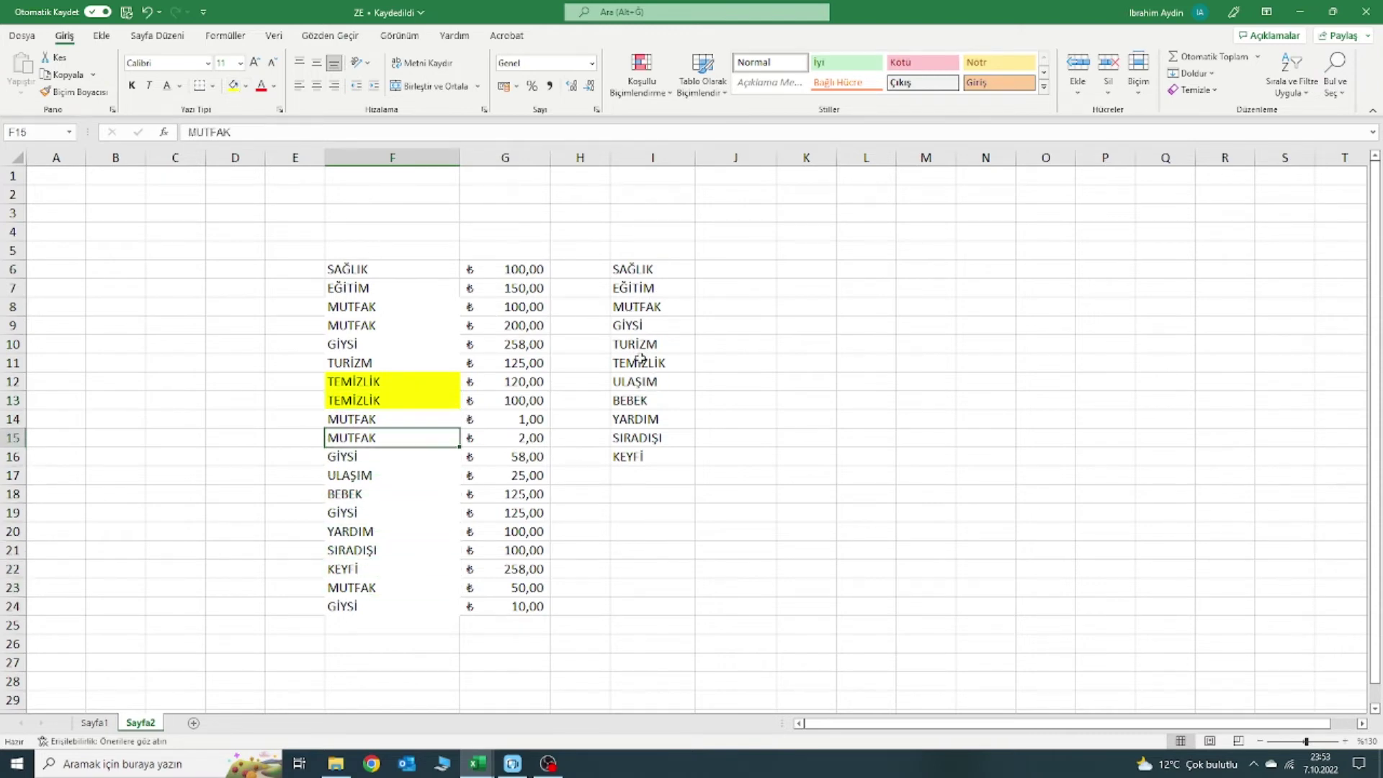
# Highlight the MUTFAK cells F8:F9 and F14:F15 with a light green fill.
pyautogui.moveTo(370, 304); pyautogui.dragTo(370, 326)
pyautogui.click(245, 85)
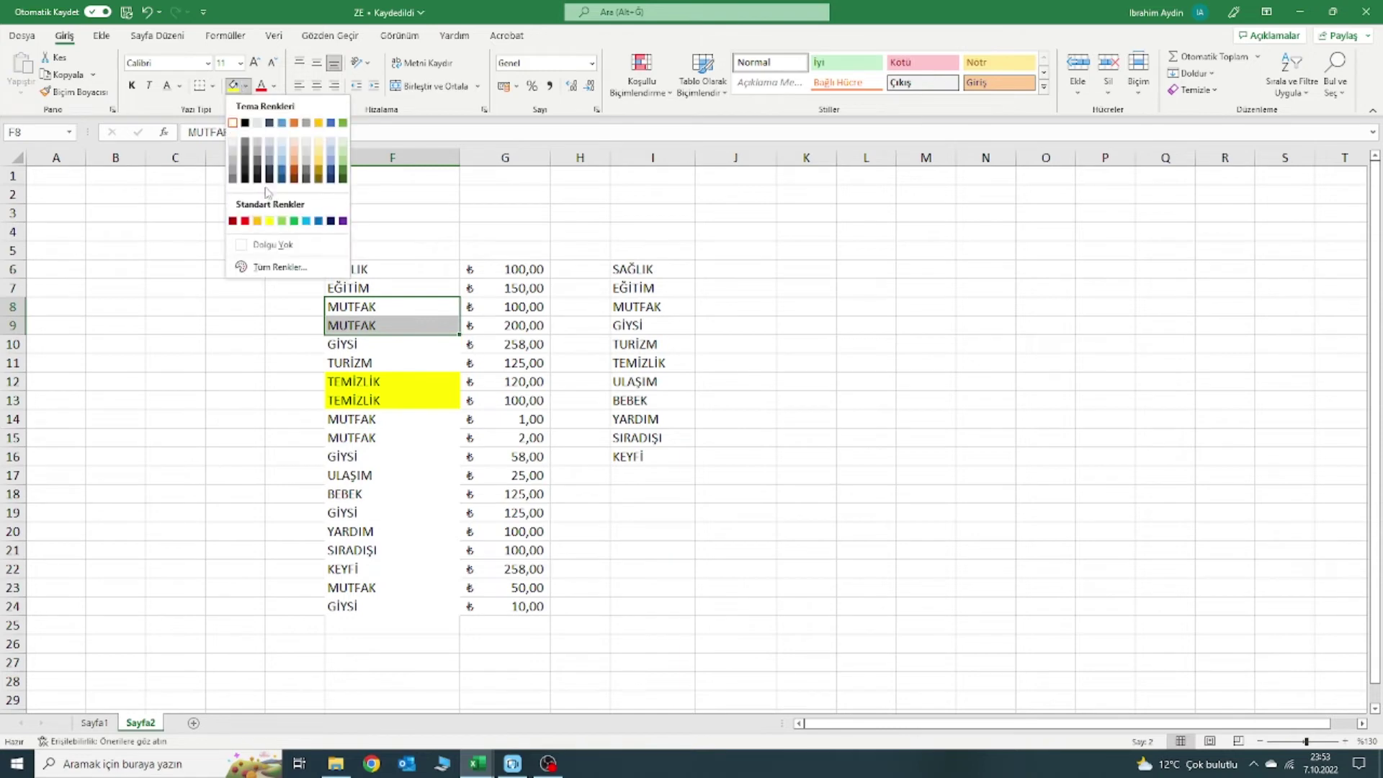
pyautogui.click(282, 224)
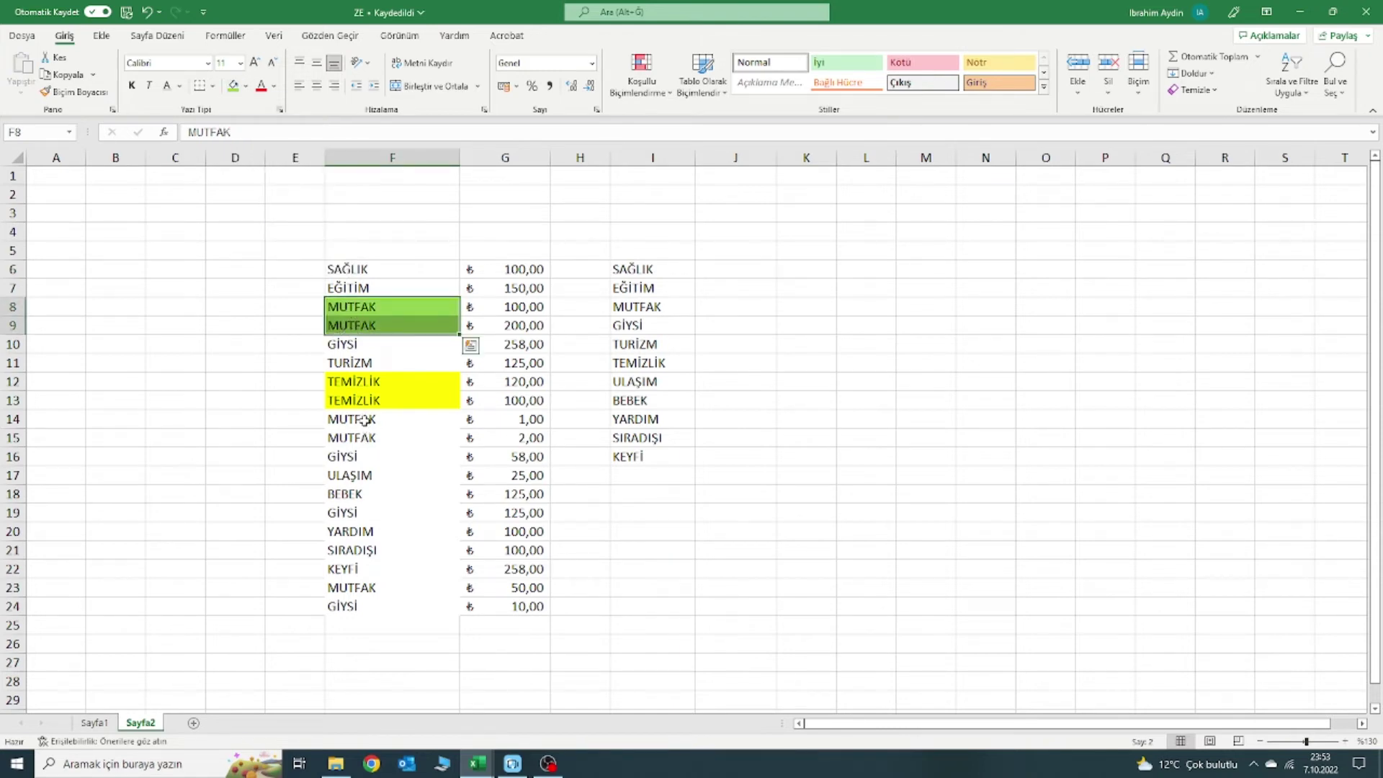
pyautogui.moveTo(358, 416); pyautogui.dragTo(358, 435)
pyautogui.click(232, 86)
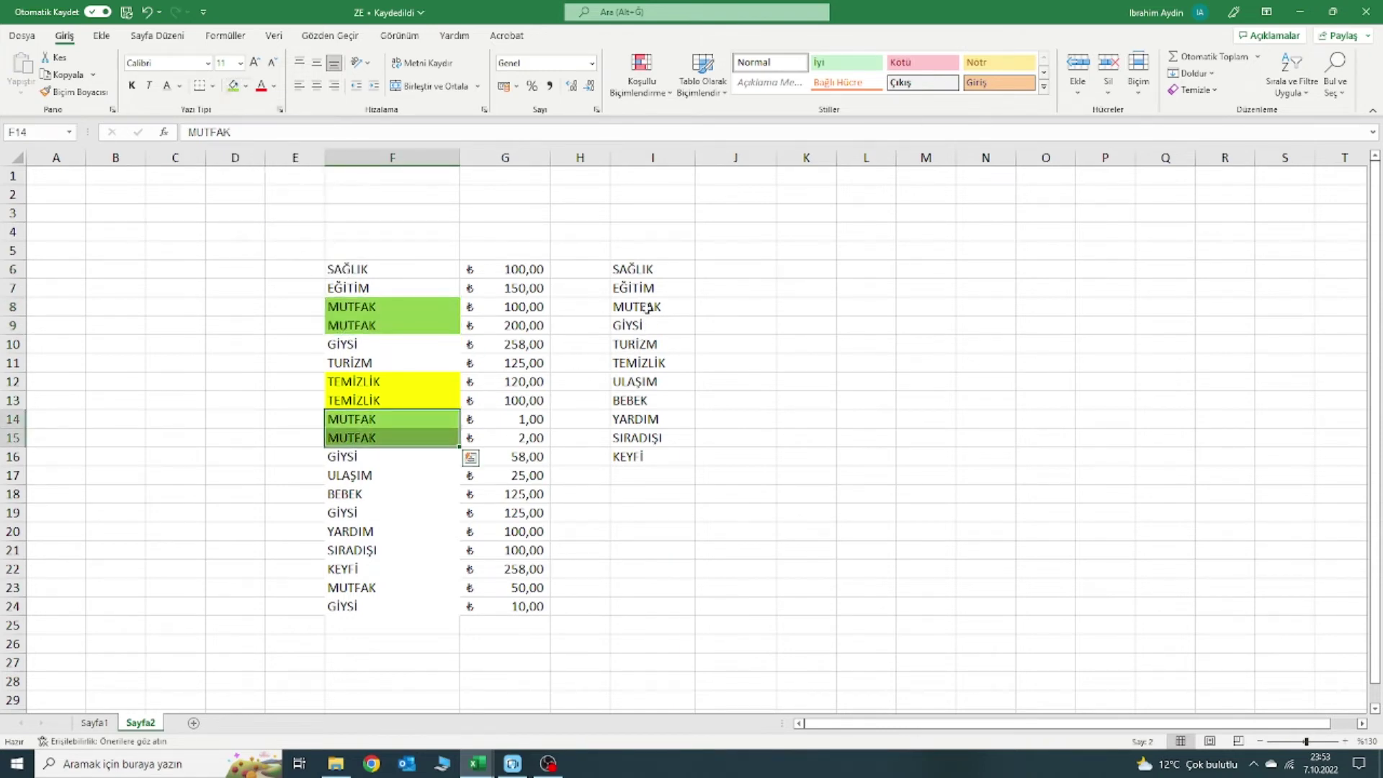
# Cover the yellow and green highlights in F6:F16 with a white fill.
pyautogui.moveTo(367, 271); pyautogui.dragTo(360, 461)
pyautogui.click(246, 85)
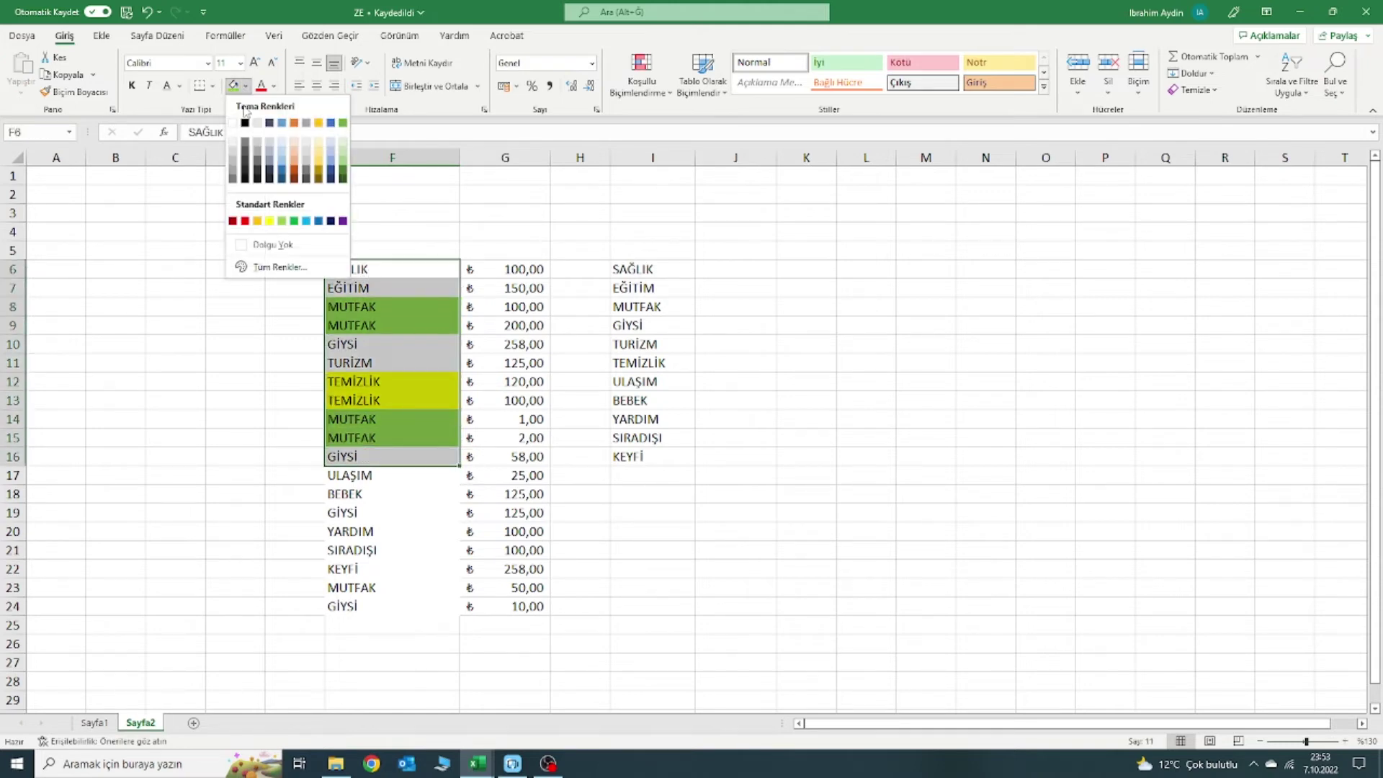
pyautogui.click(233, 123)
pyautogui.click(735, 399)
# Total the amounts per unique category from J6 downward with the formula =ETOPLA(F6:F24;I6:I24;G6:G24).
pyautogui.click(647, 271)
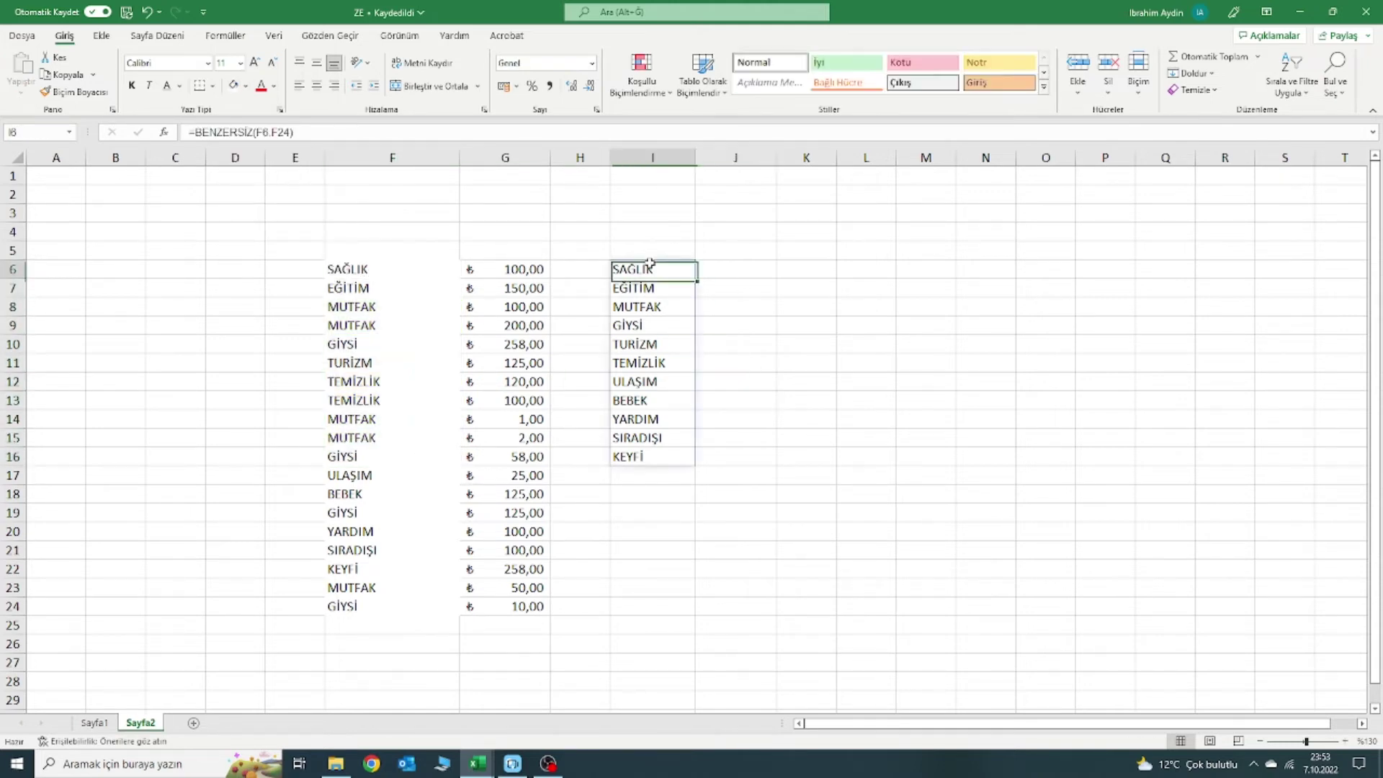
pyautogui.click(718, 270)
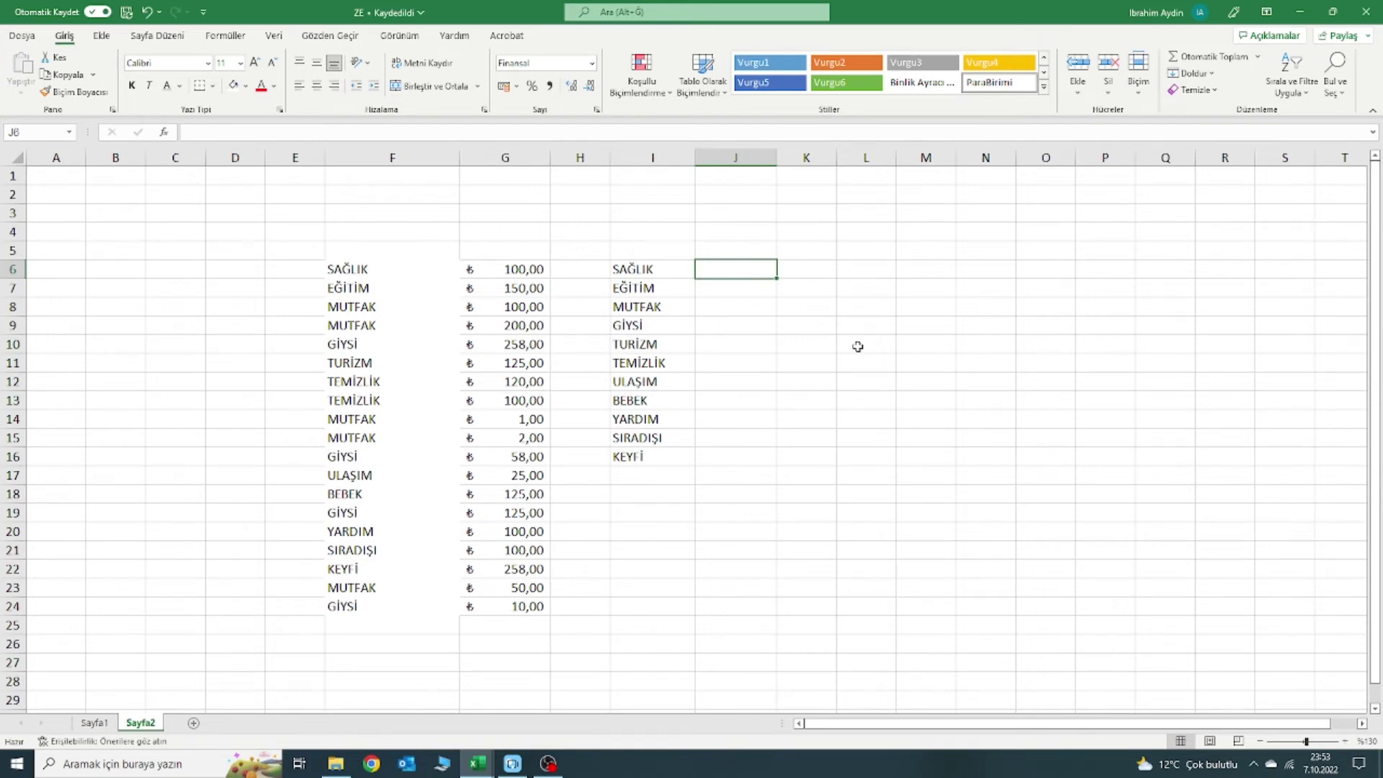
pyautogui.write('=ETOPLA')
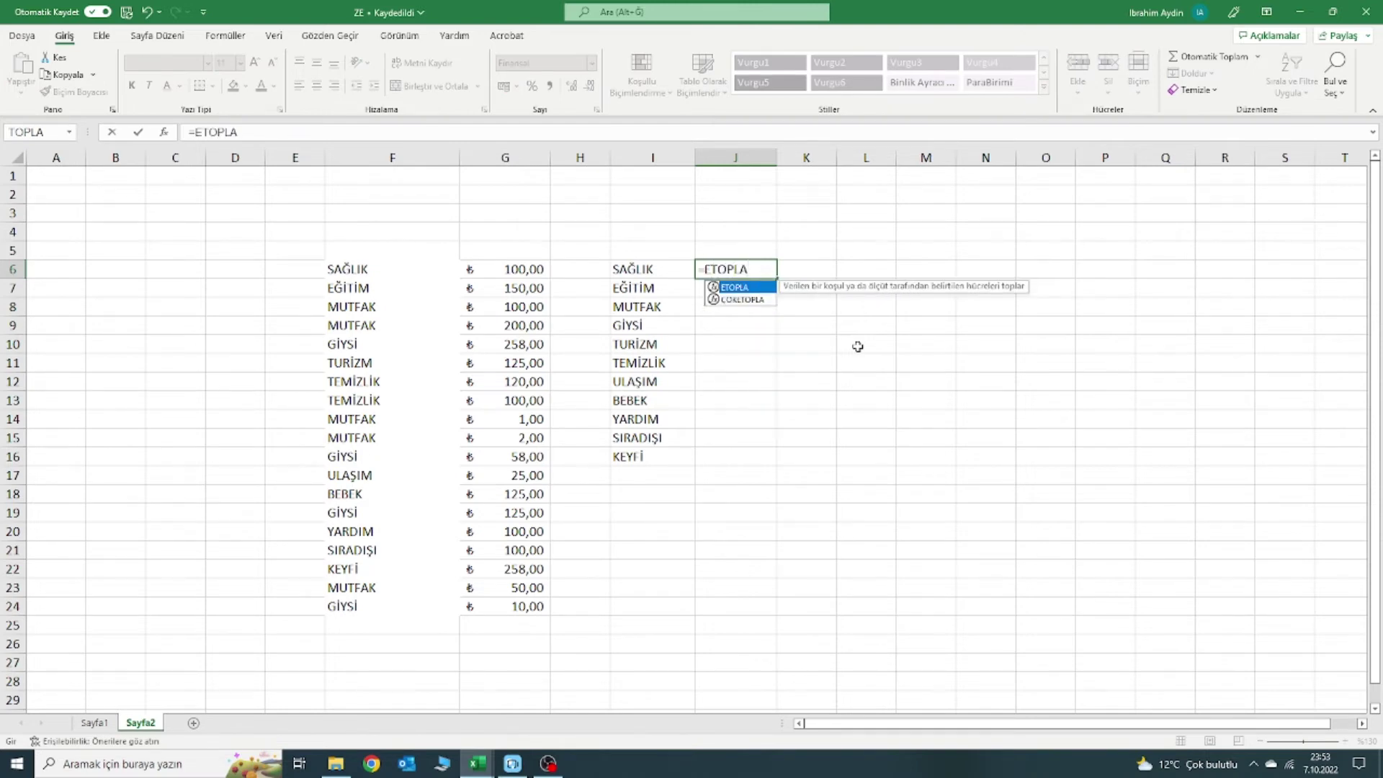
pyautogui.write('(')
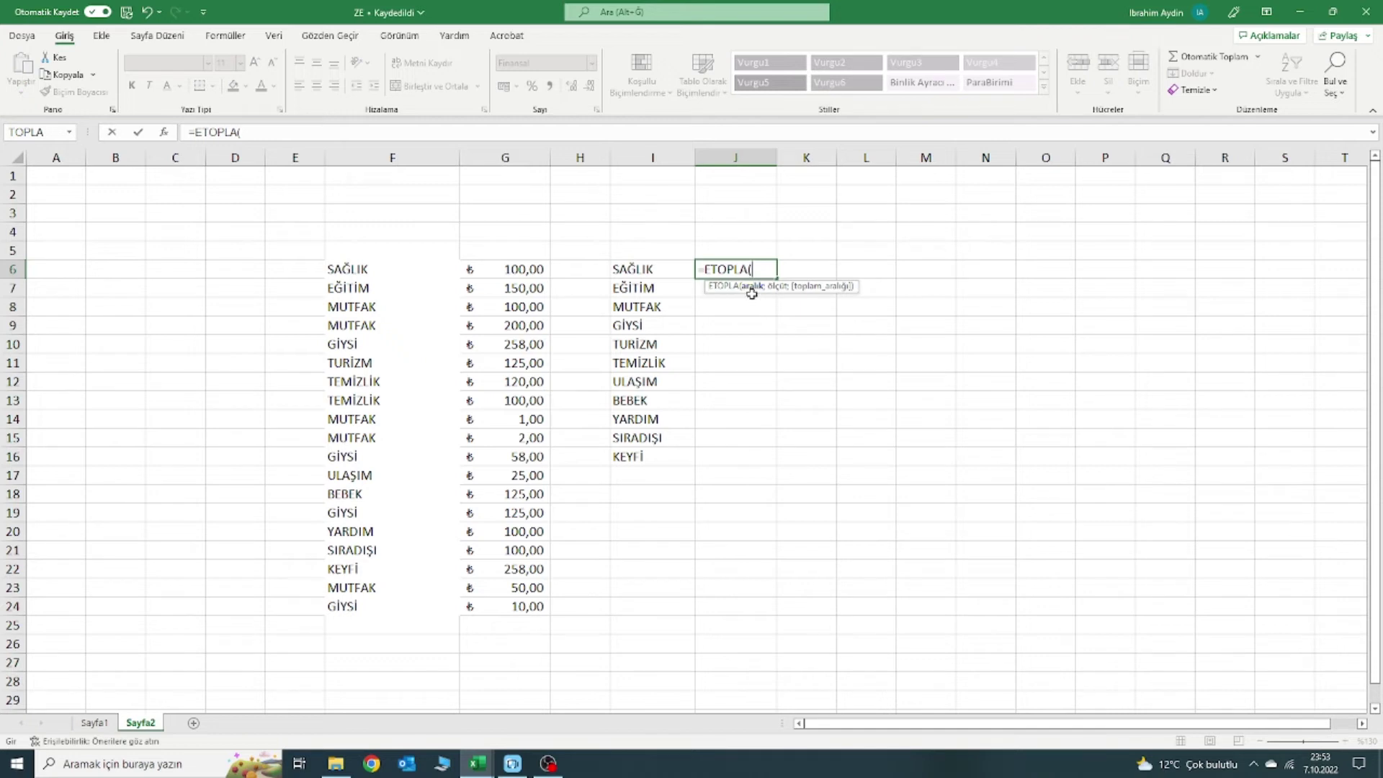
pyautogui.moveTo(383, 268); pyautogui.dragTo(387, 598)
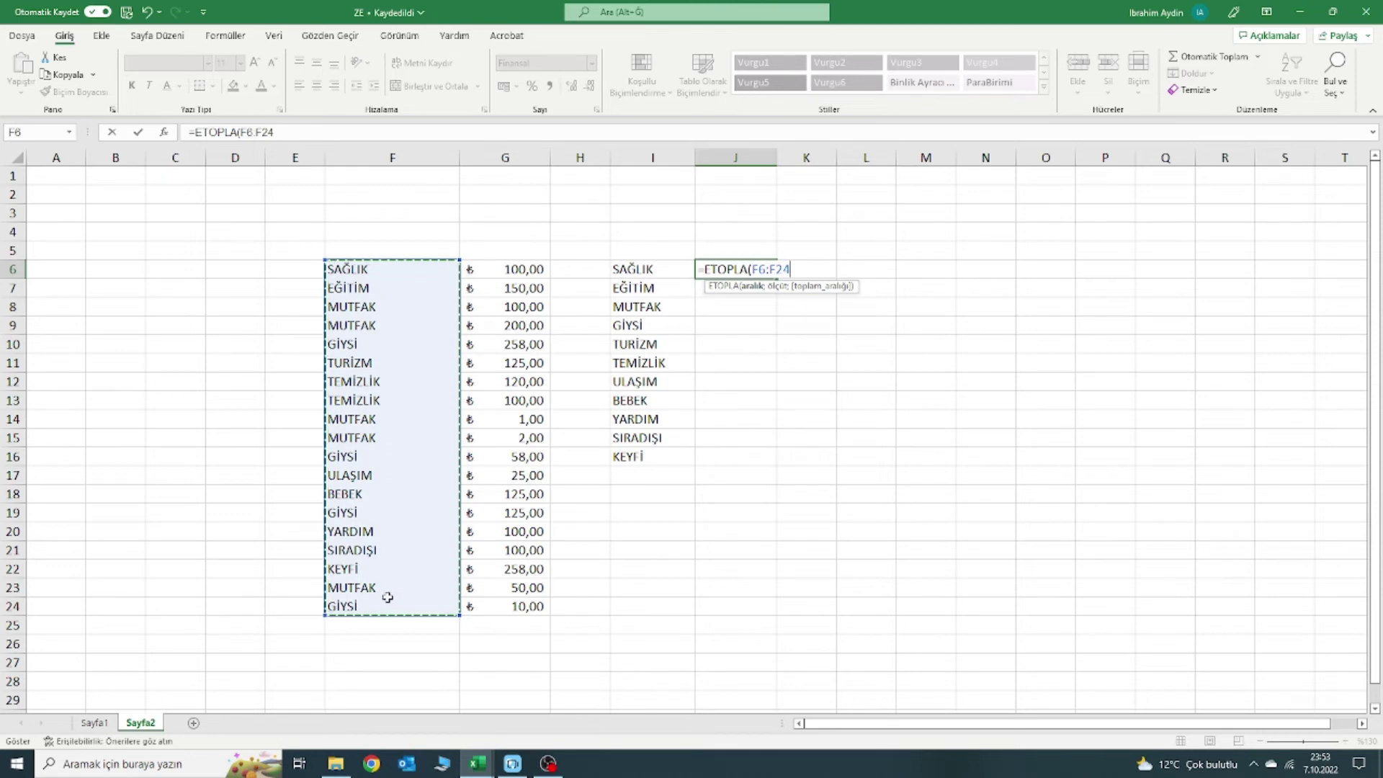
pyautogui.write(';')
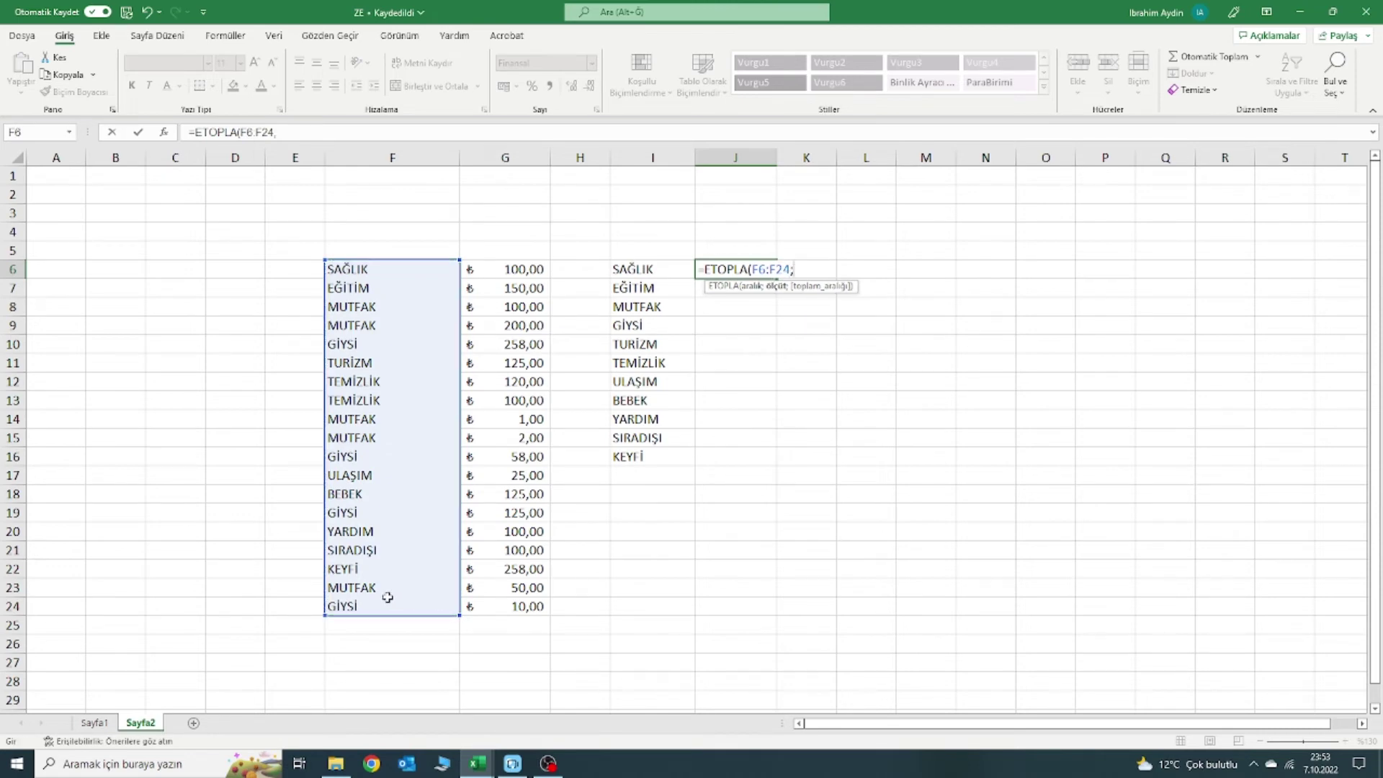
pyautogui.moveTo(634, 271); pyautogui.dragTo(636, 602)
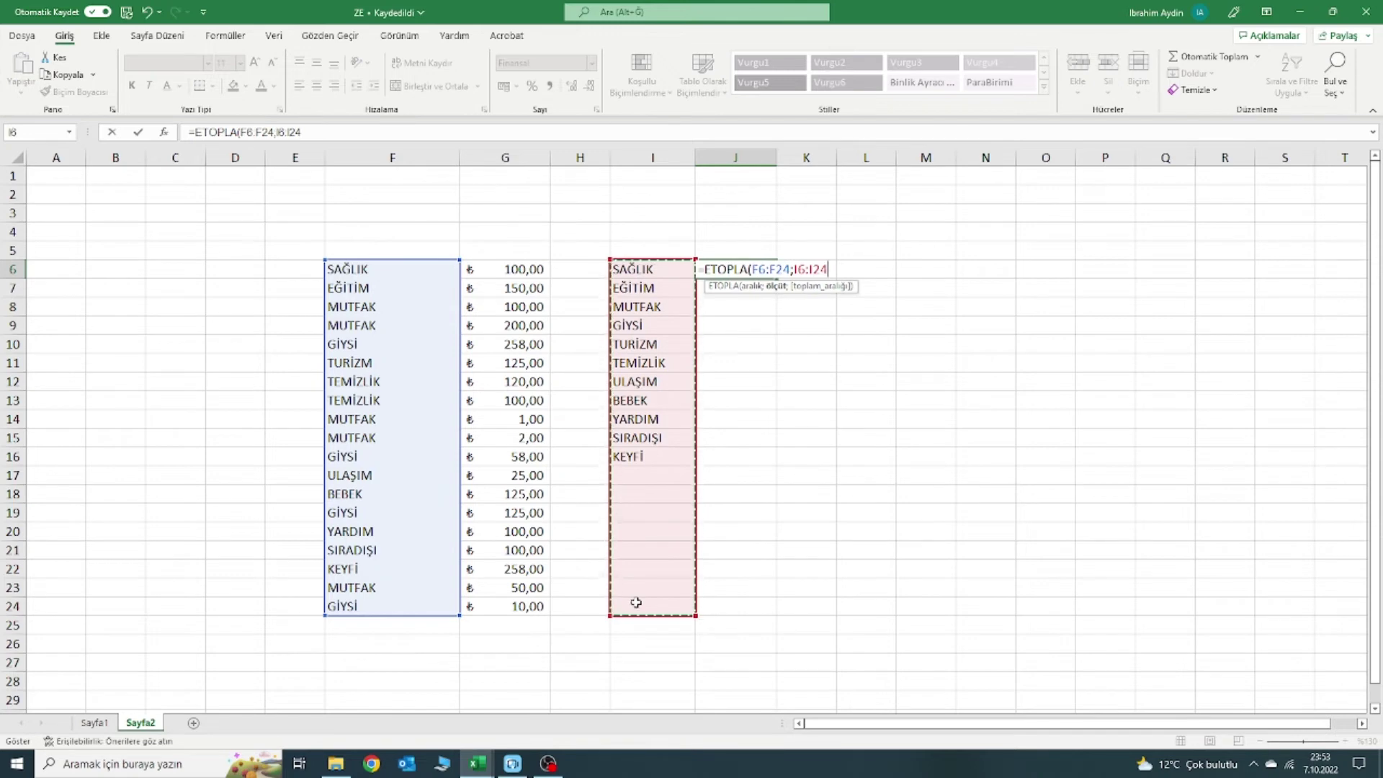
pyautogui.write(';')
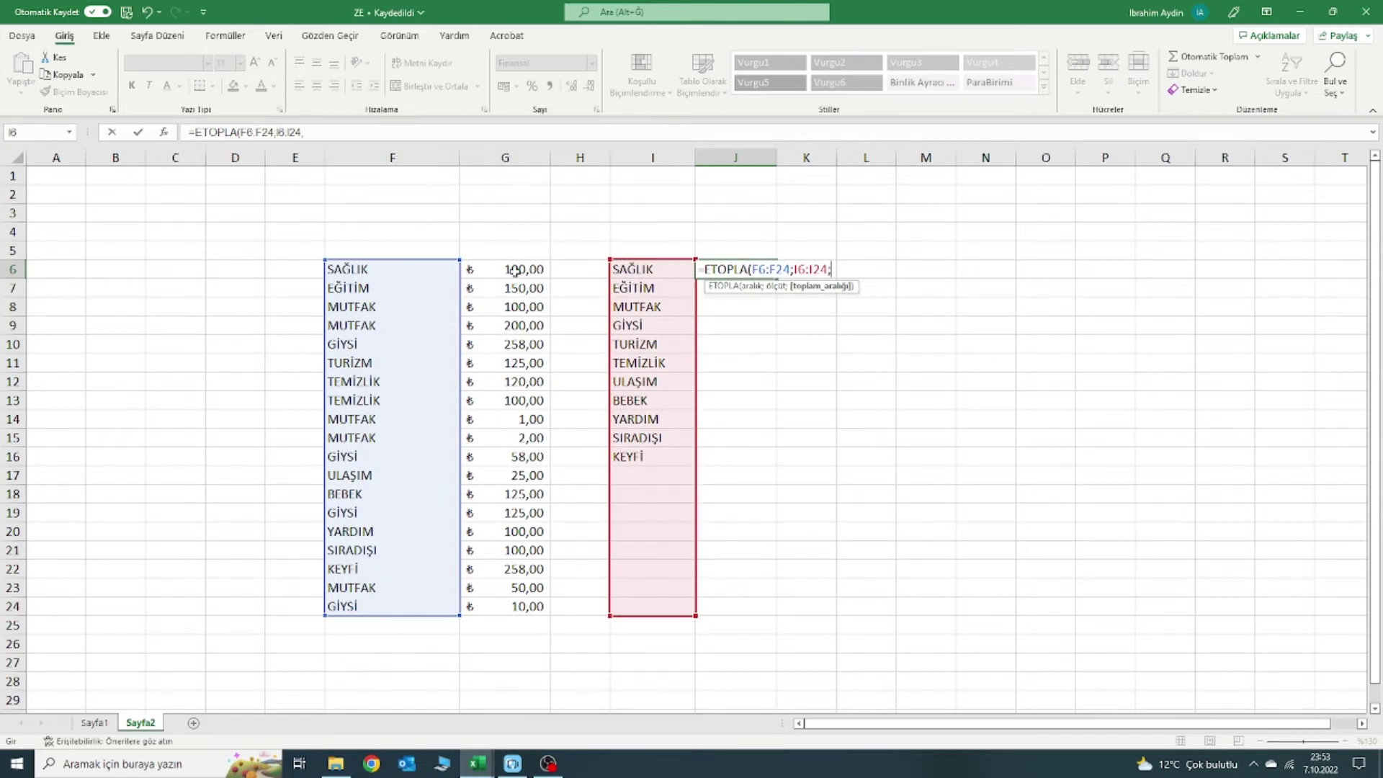
pyautogui.moveTo(531, 268); pyautogui.dragTo(544, 605)
pyautogui.write(')')
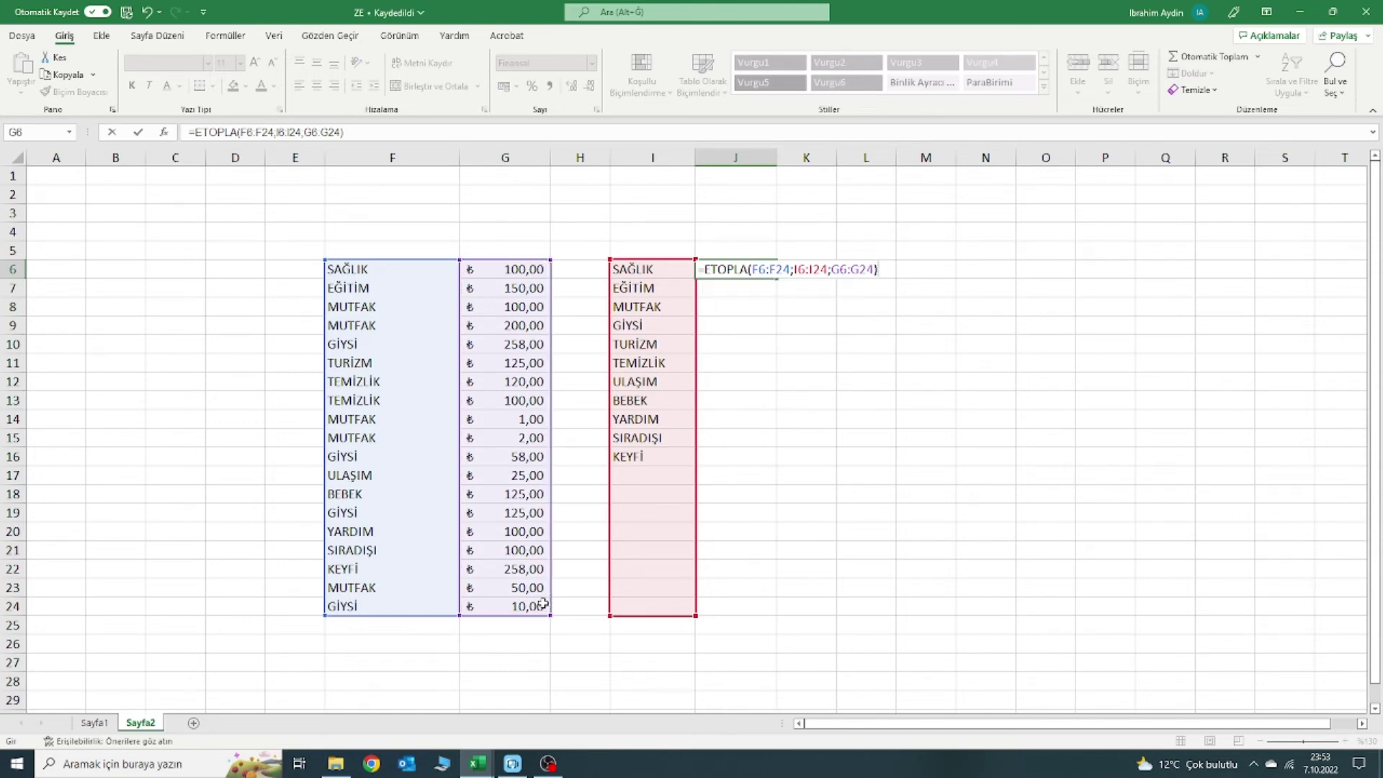
pyautogui.press('Return')
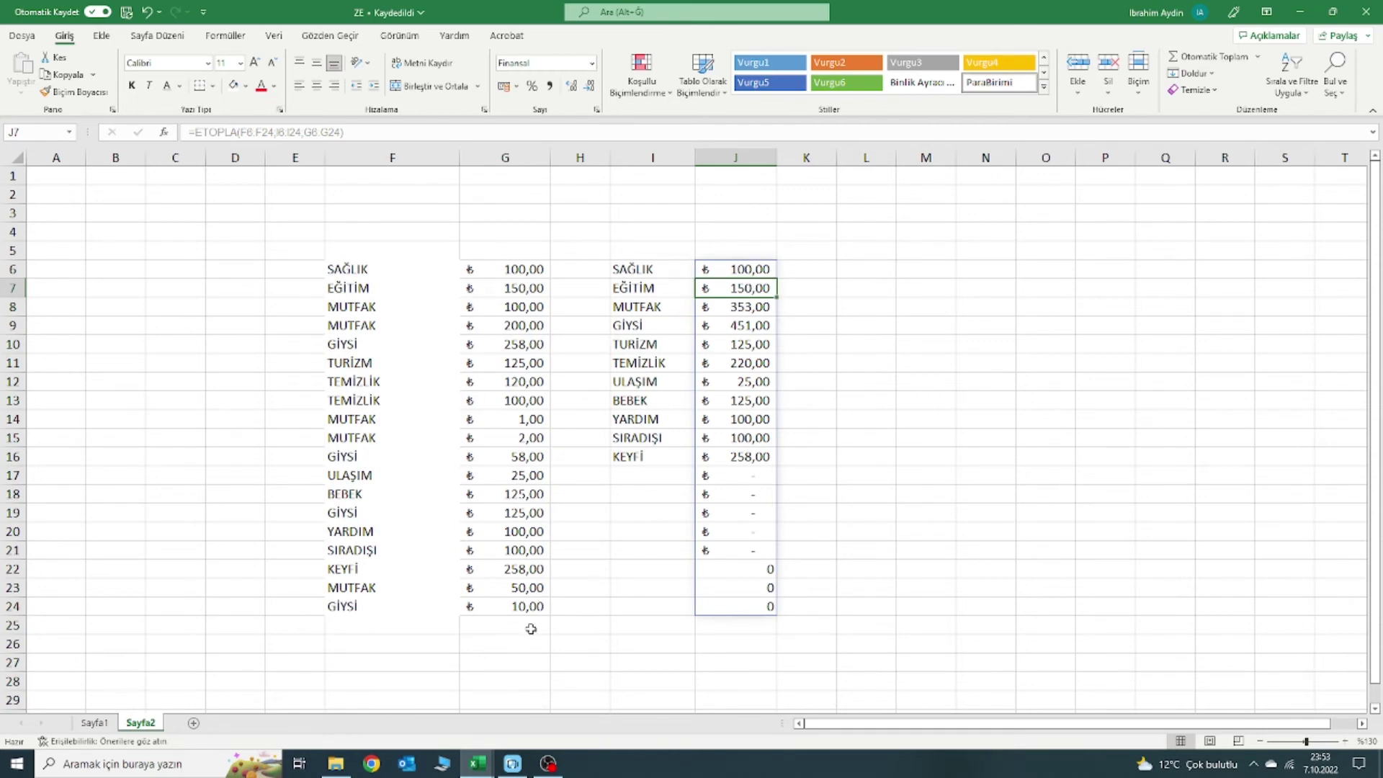
# Add automatic sums of columns G and J in G26 and J26.
pyautogui.click(520, 651)
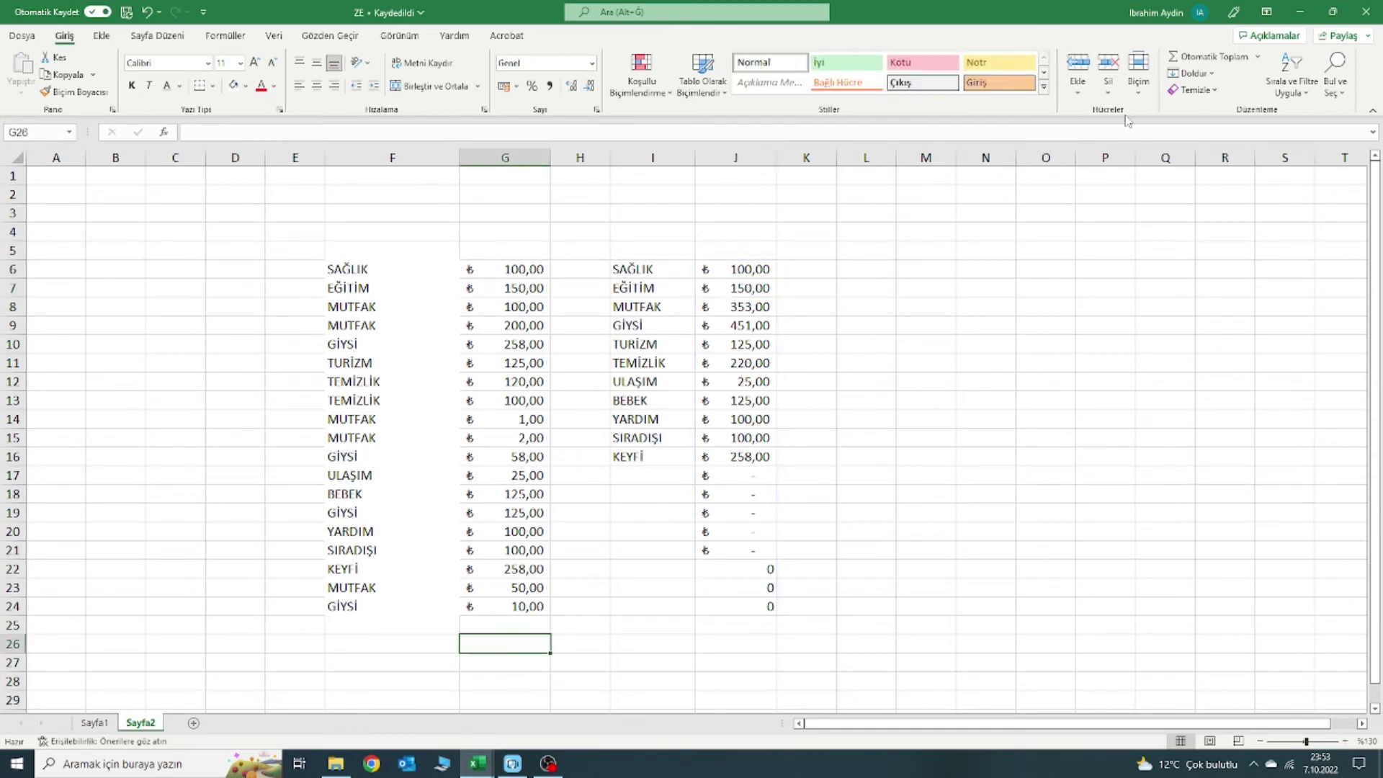
pyautogui.click(1214, 58)
pyautogui.press('Return')
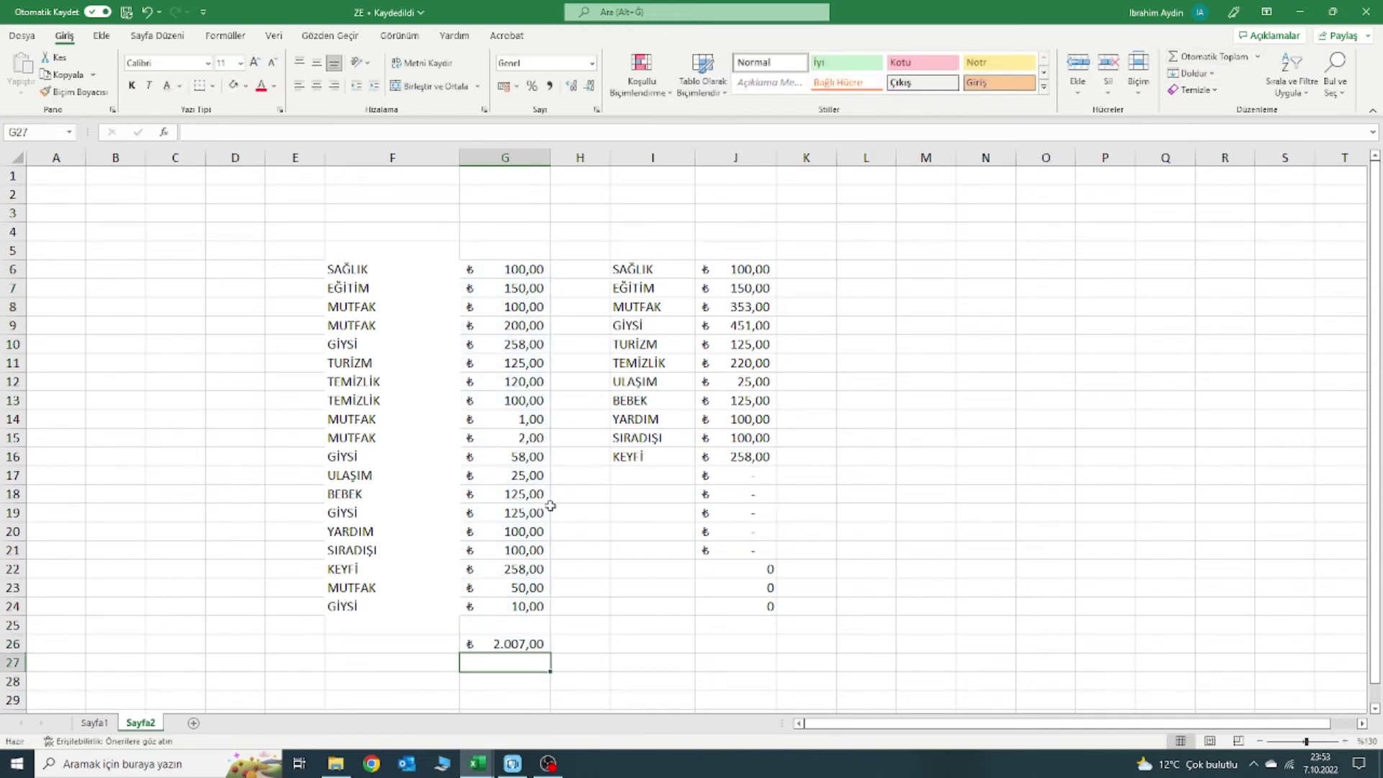
pyautogui.click(763, 644)
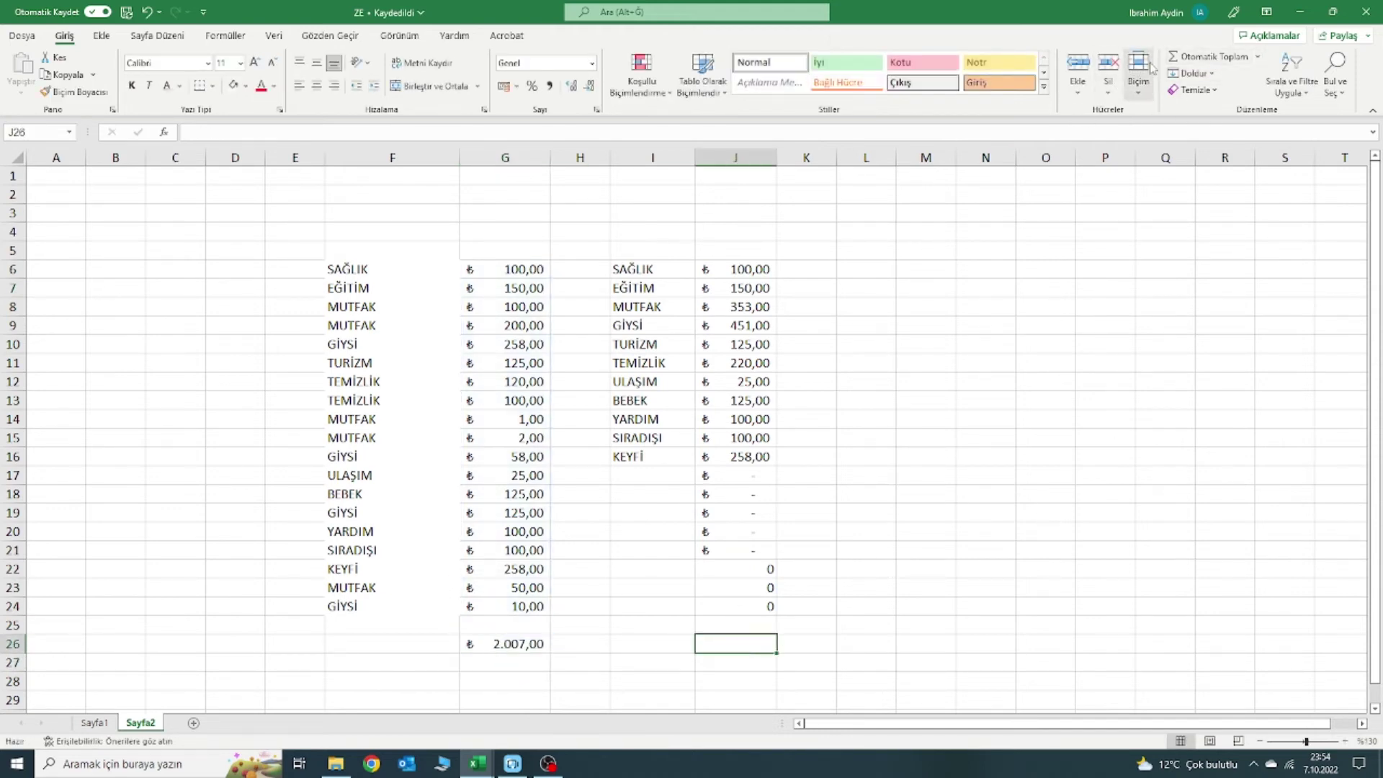
pyautogui.click(1185, 57)
pyautogui.press('Return')
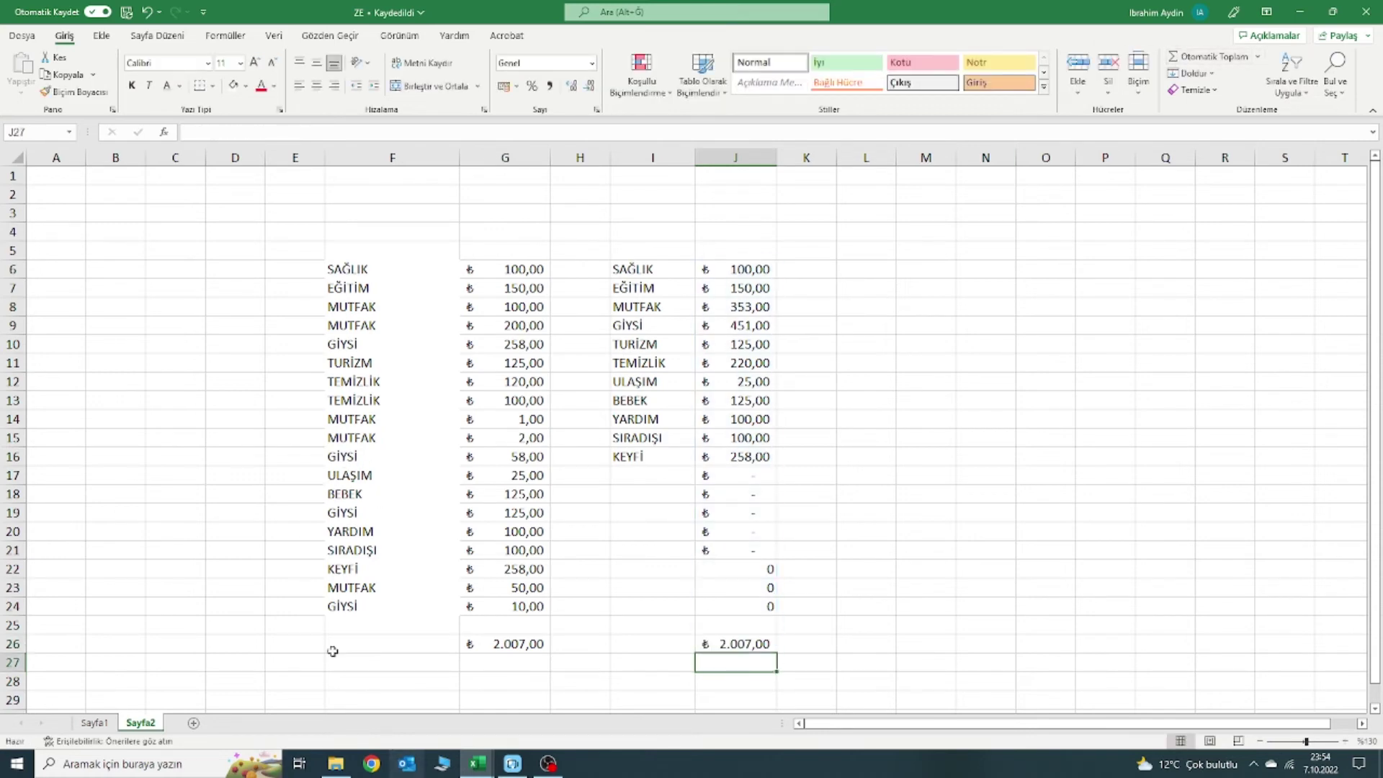
# Highlight the GİYSİ rows 24, 19, 16 and 10 in columns F and G with a yellow fill.
pyautogui.click(508, 611)
pyautogui.moveTo(383, 608); pyautogui.dragTo(470, 607)
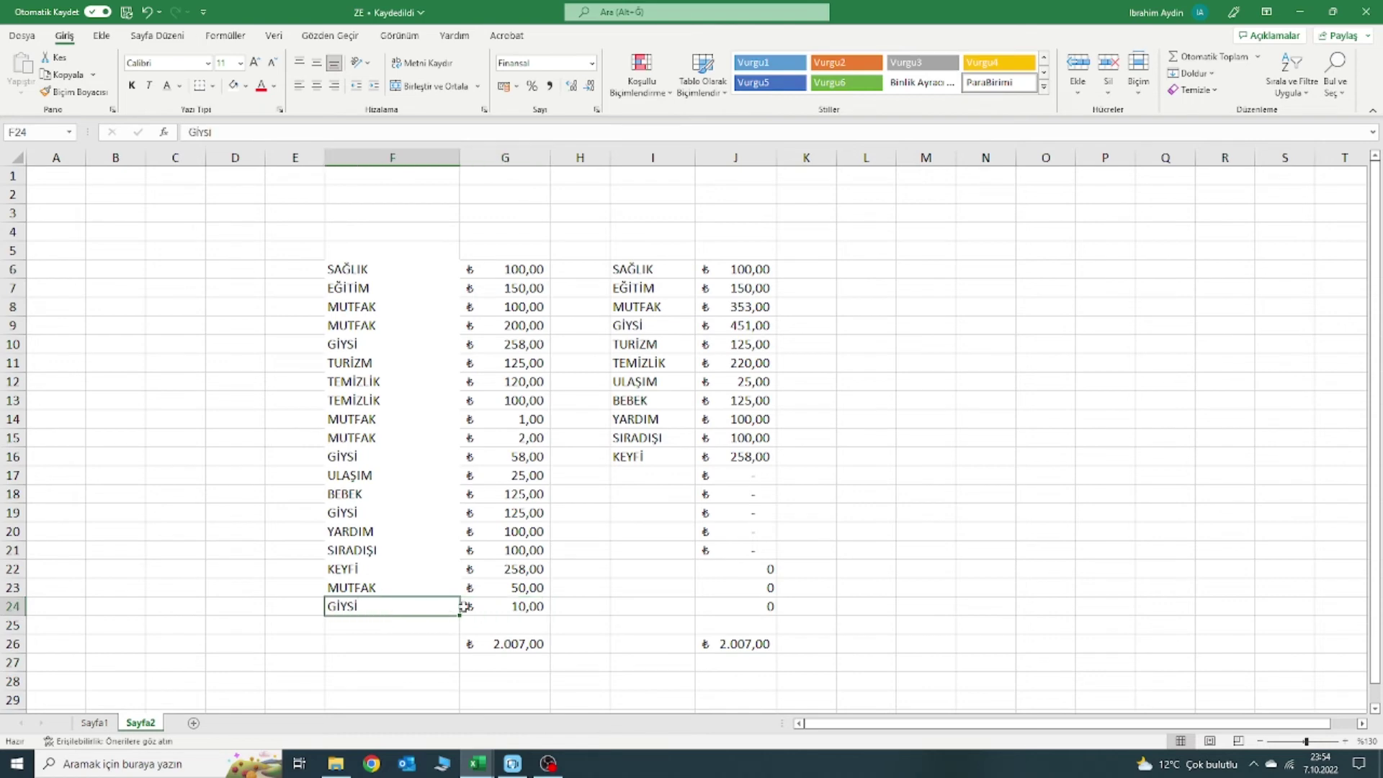
pyautogui.click(246, 85)
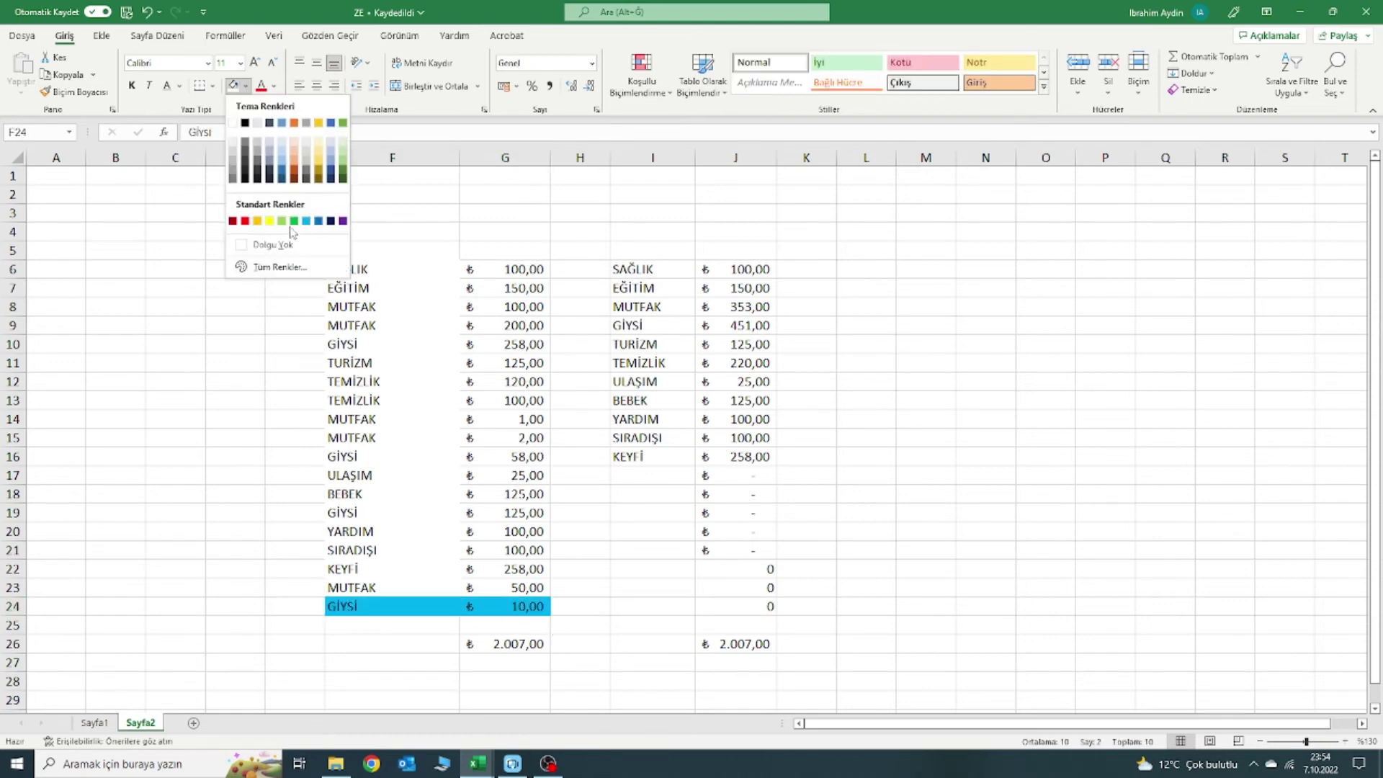
pyautogui.click(277, 228)
pyautogui.click(338, 553)
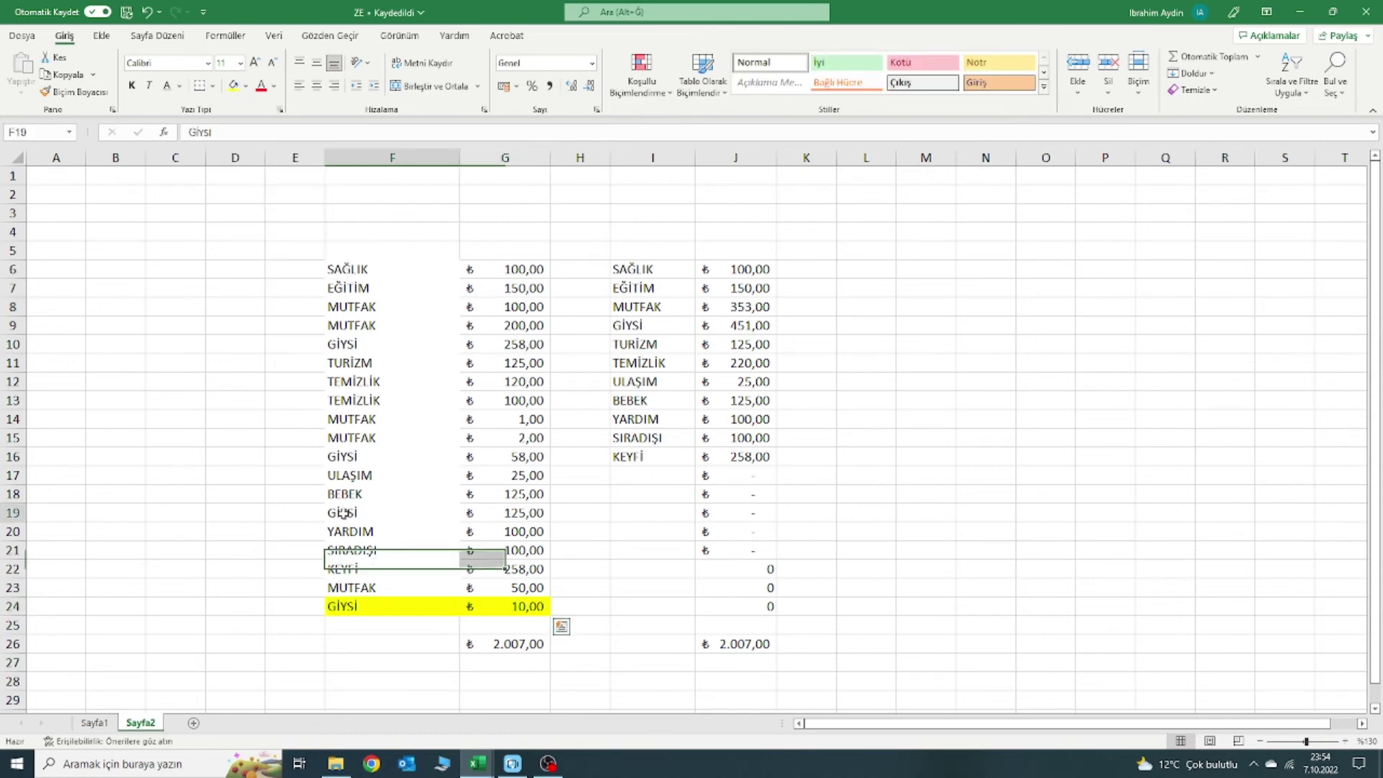
pyautogui.moveTo(360, 513); pyautogui.dragTo(504, 512)
pyautogui.click(233, 86)
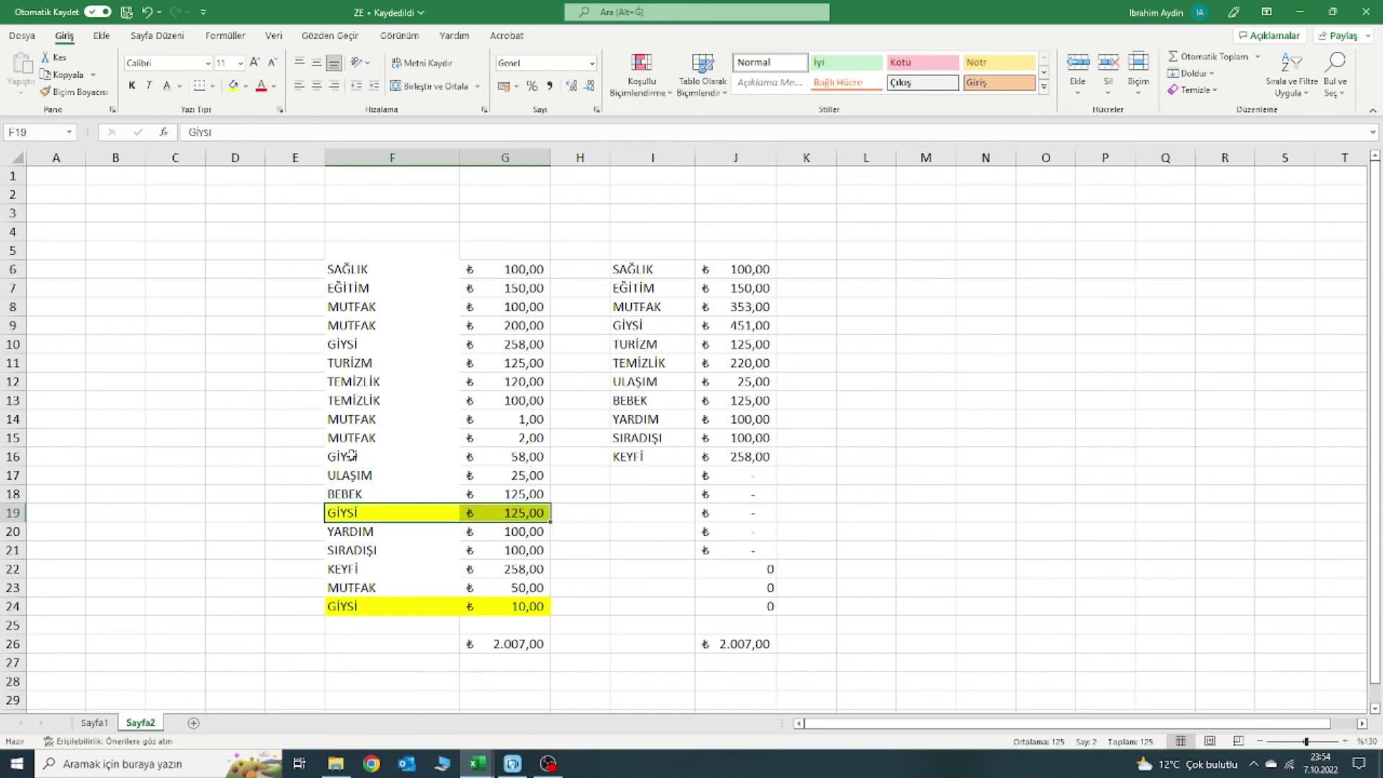
pyautogui.moveTo(351, 456); pyautogui.dragTo(504, 456)
pyautogui.click(232, 86)
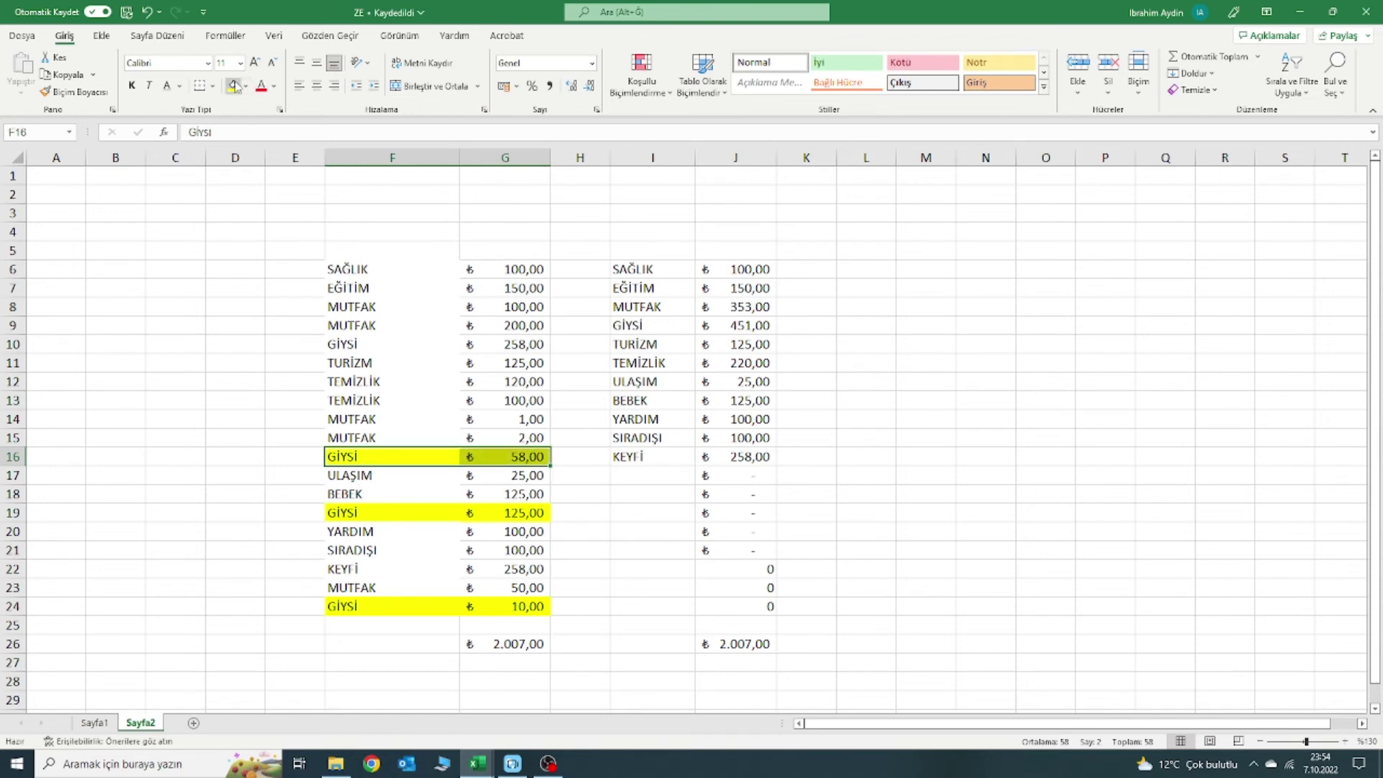
pyautogui.moveTo(340, 351); pyautogui.dragTo(519, 347)
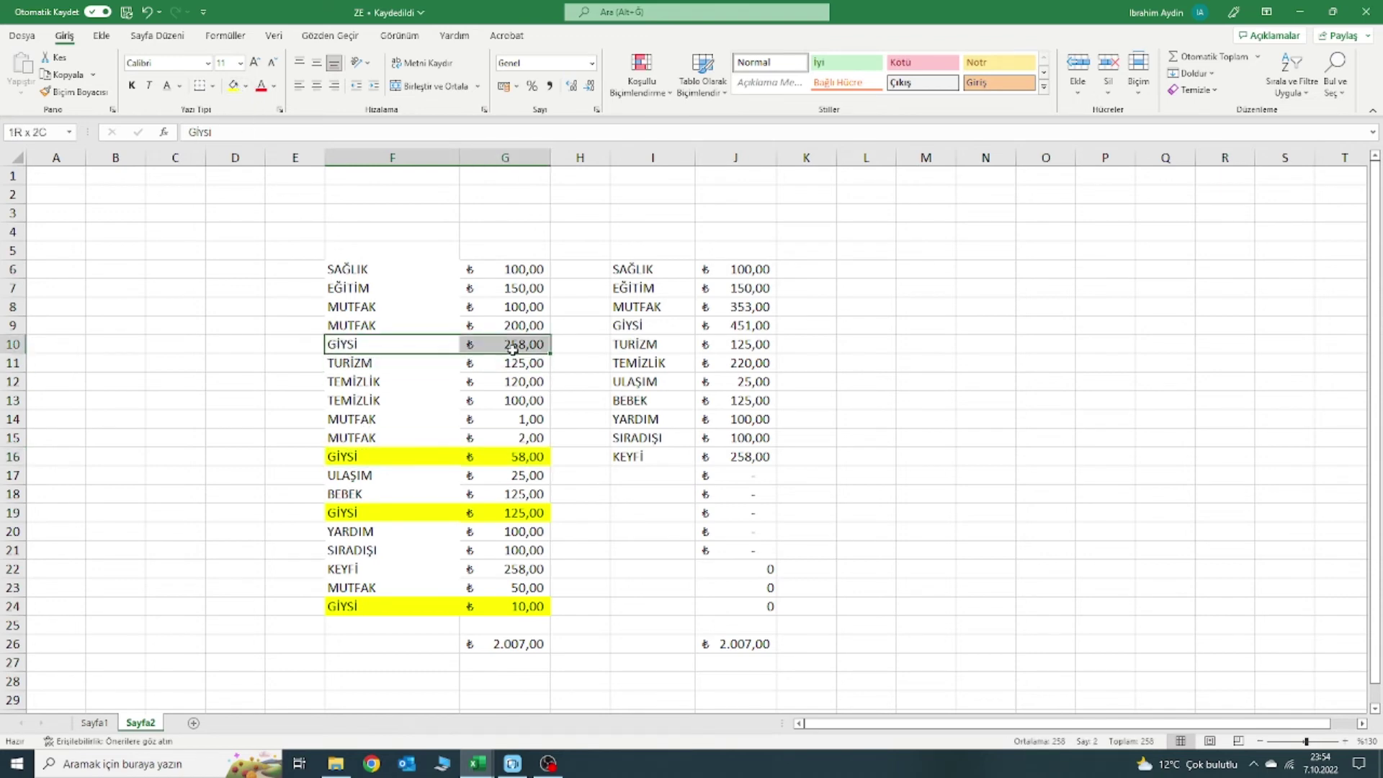
pyautogui.click(232, 86)
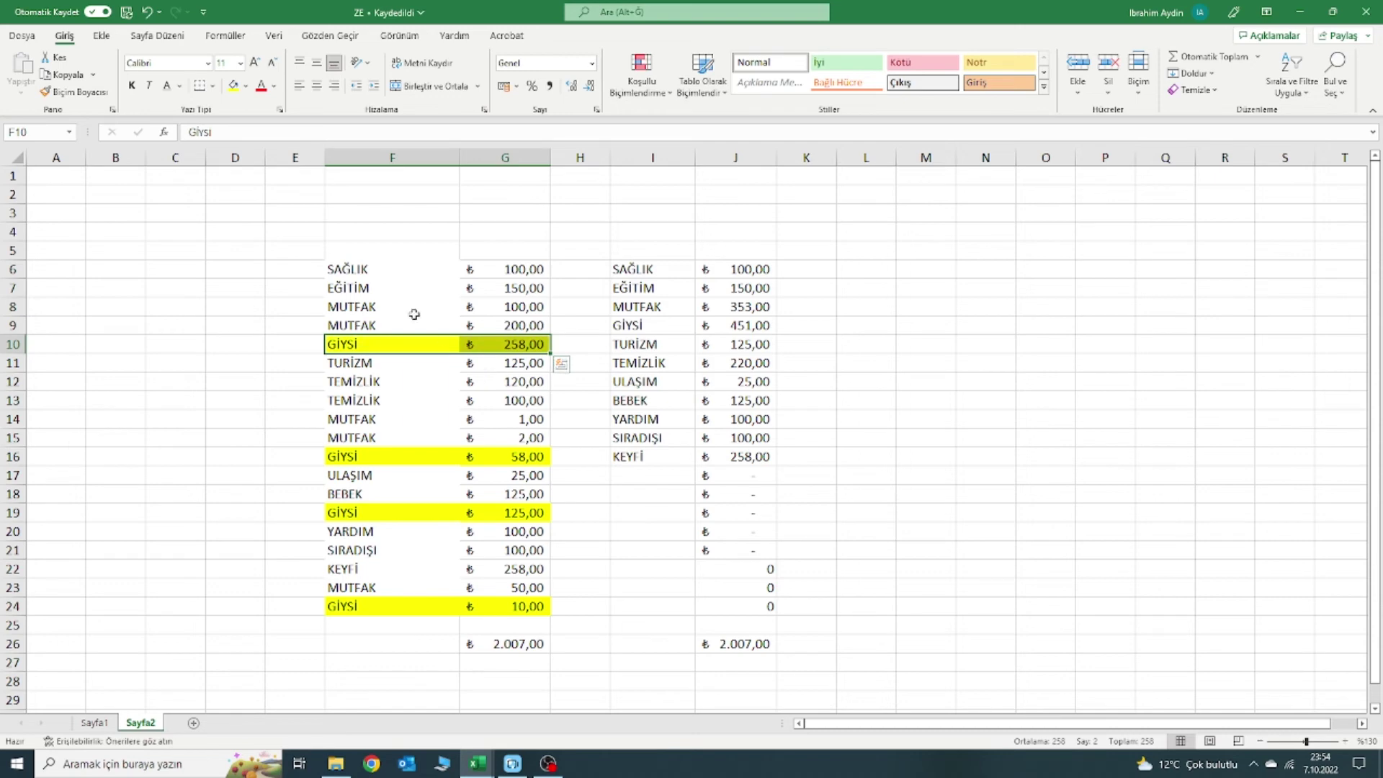
# Check the combined sum of the GİYSİ amounts in G10, G16, G19 and G24.
pyautogui.click(497, 338)
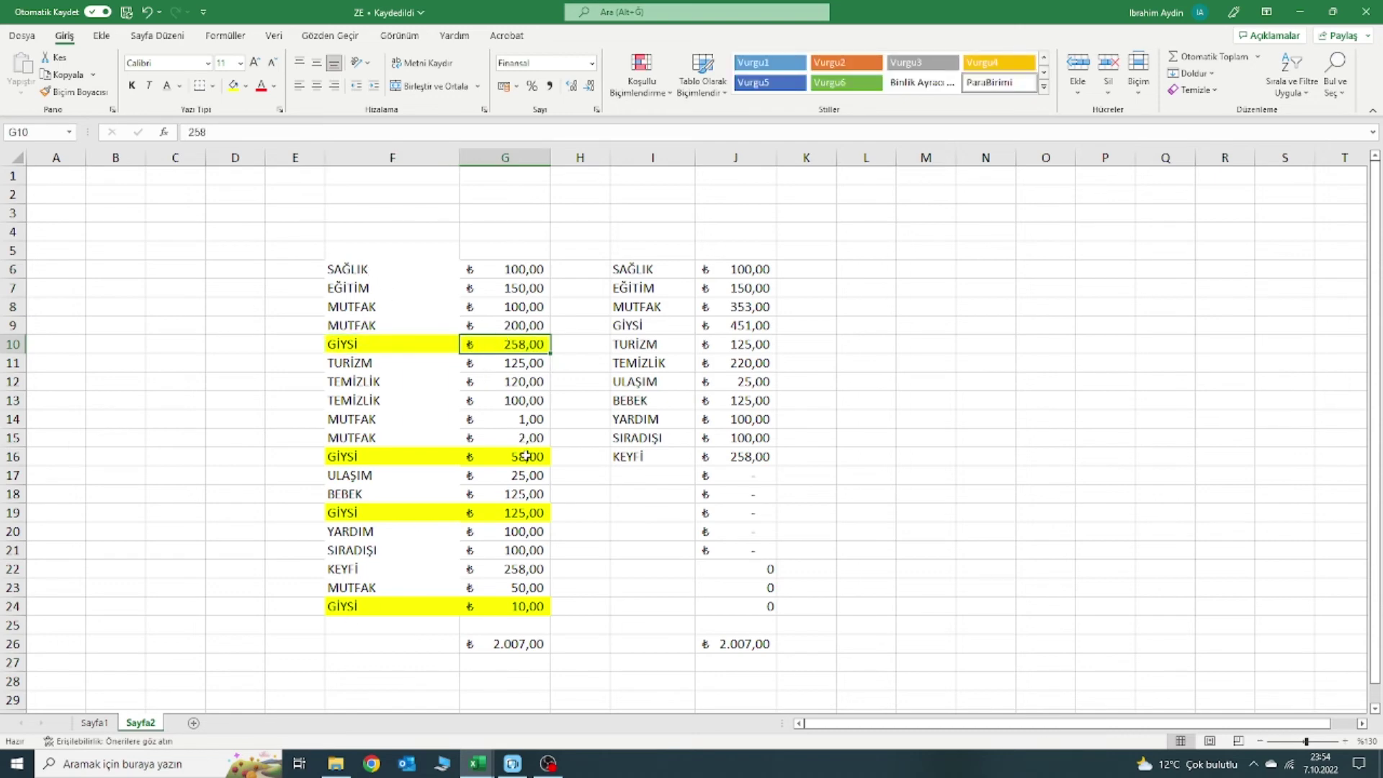
pyautogui.keyDown('ctrl'); pyautogui.click(527, 455); pyautogui.keyUp('ctrl')
pyautogui.keyDown('ctrl'); pyautogui.click(529, 514); pyautogui.keyUp('ctrl')
pyautogui.keyDown('ctrl'); pyautogui.click(520, 605); pyautogui.keyUp('ctrl')
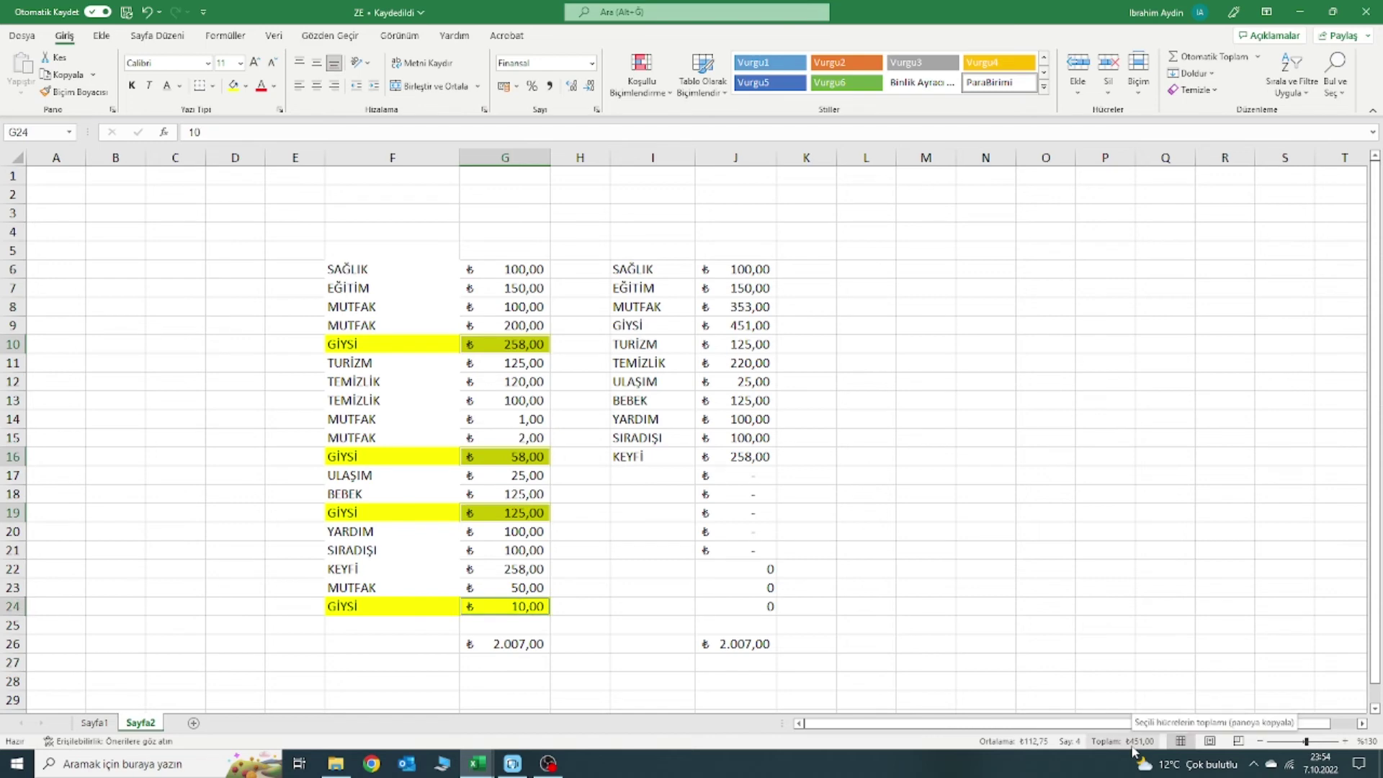
# Highlight the GİYSİ total in J9 with a yellow fill.
pyautogui.click(731, 324)
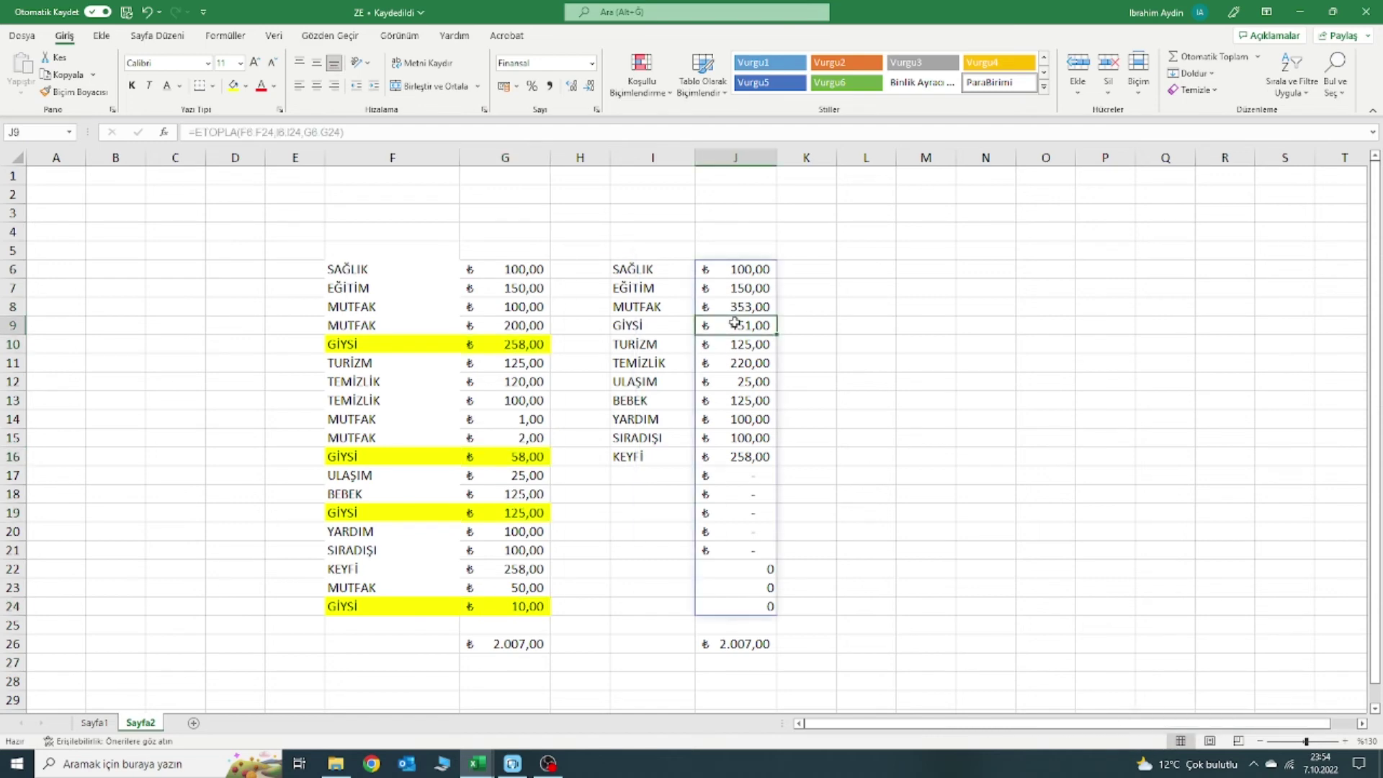
pyautogui.click(233, 86)
pyautogui.click(865, 398)
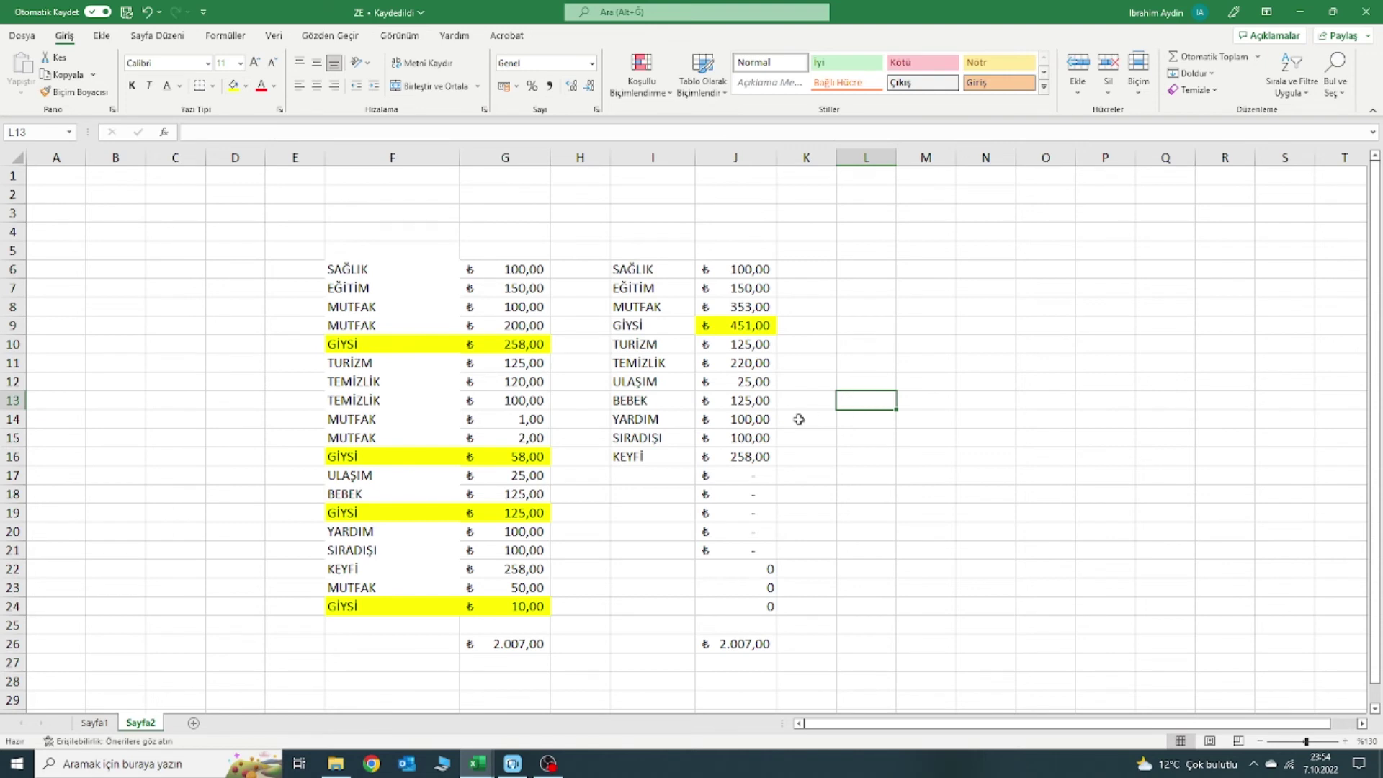
# Undo the yellow highlights and the sums in G26 and J26.
pyautogui.hotkey('ctrl', 'z')
pyautogui.hotkey('ctrl', 'z')
pyautogui.hotkey('ctrl', 'z')
pyautogui.hotkey('ctrl', 'z')
pyautogui.hotkey('ctrl', 'z')
pyautogui.hotkey('ctrl', 'z')
pyautogui.hotkey('ctrl', 'z')
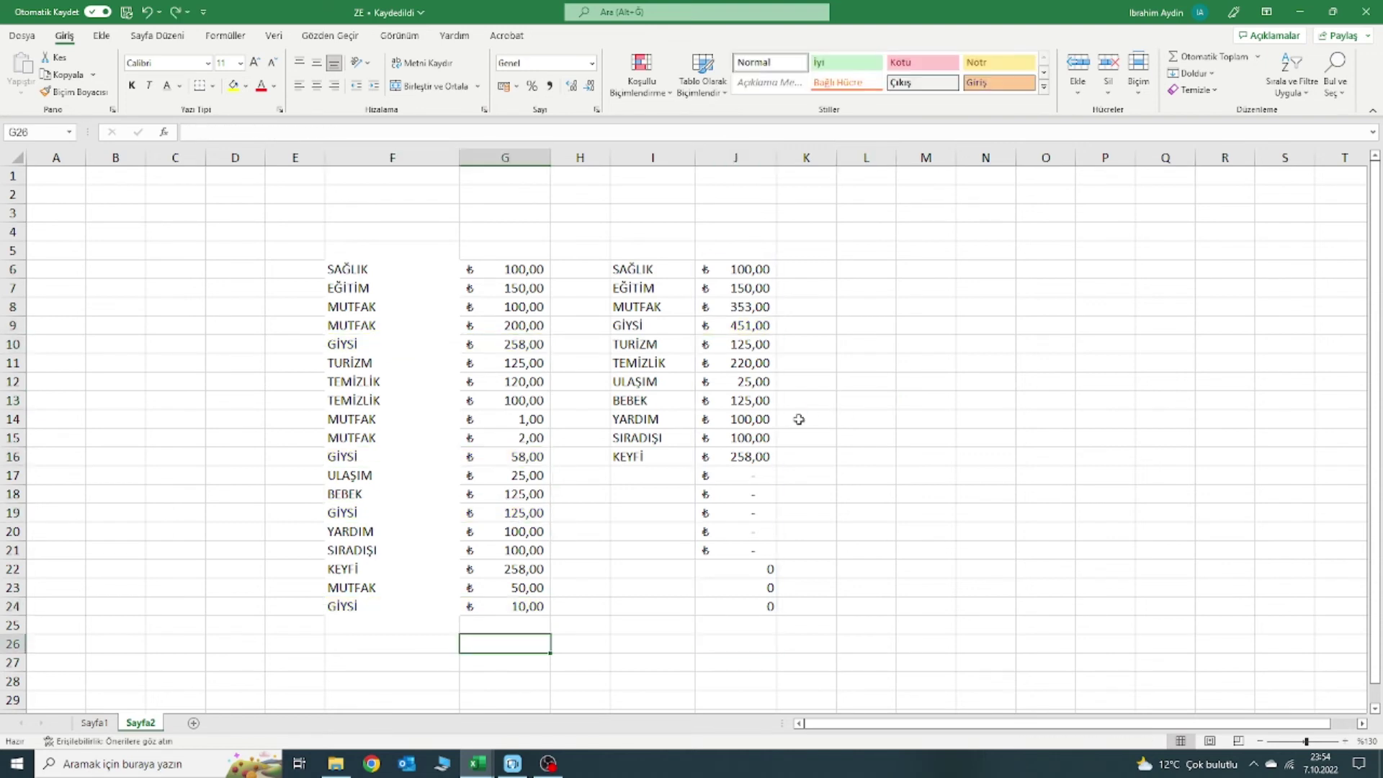
# Undo the ETOPLA and BENZERSİZ formulas and the amounts entered in G20:G24.
pyautogui.hotkey('ctrl', 'z')
pyautogui.hotkey('ctrl', 'z')
pyautogui.hotkey('ctrl', 'z')
pyautogui.hotkey('ctrl', 'z')
pyautogui.hotkey('ctrl', 'z')
pyautogui.hotkey('ctrl', 'z')
pyautogui.hotkey('ctrl', 'z')
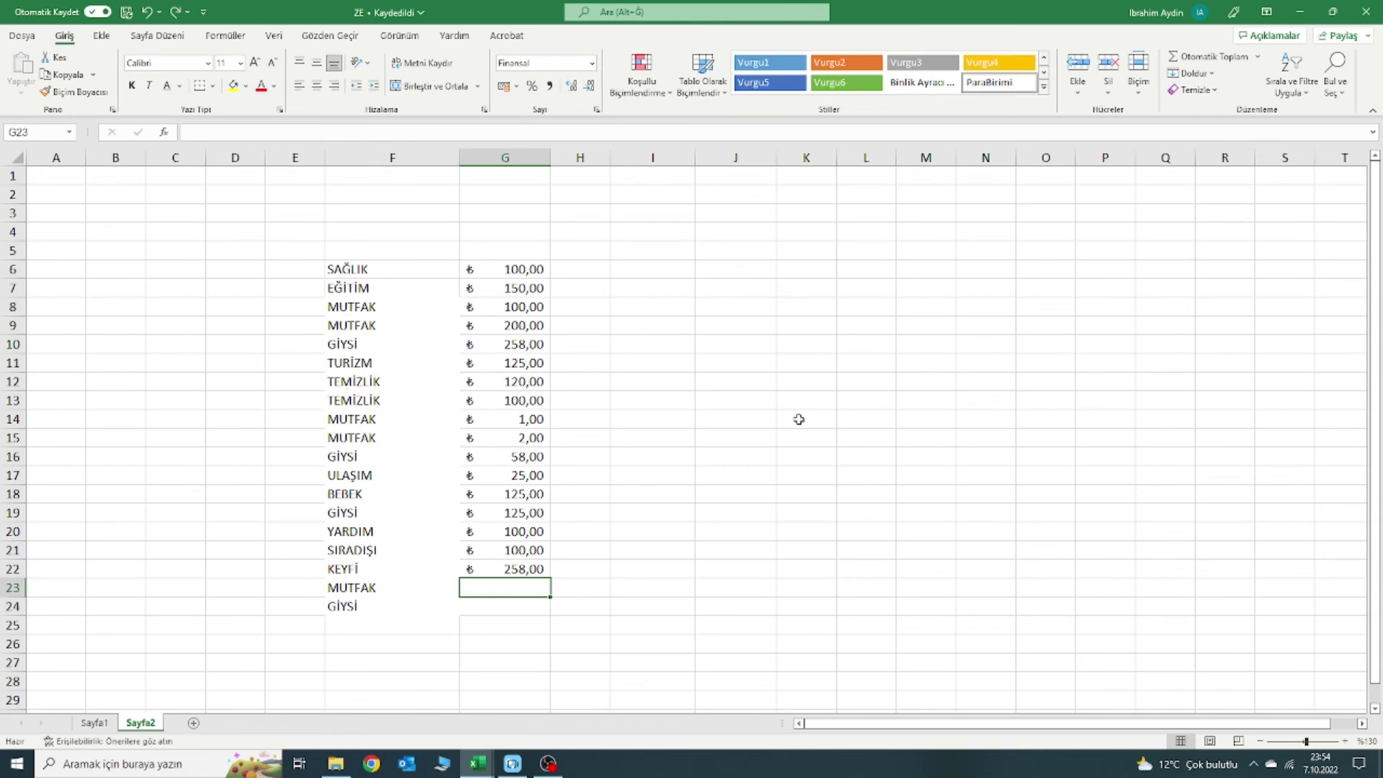
pyautogui.hotkey('ctrl', 'z')
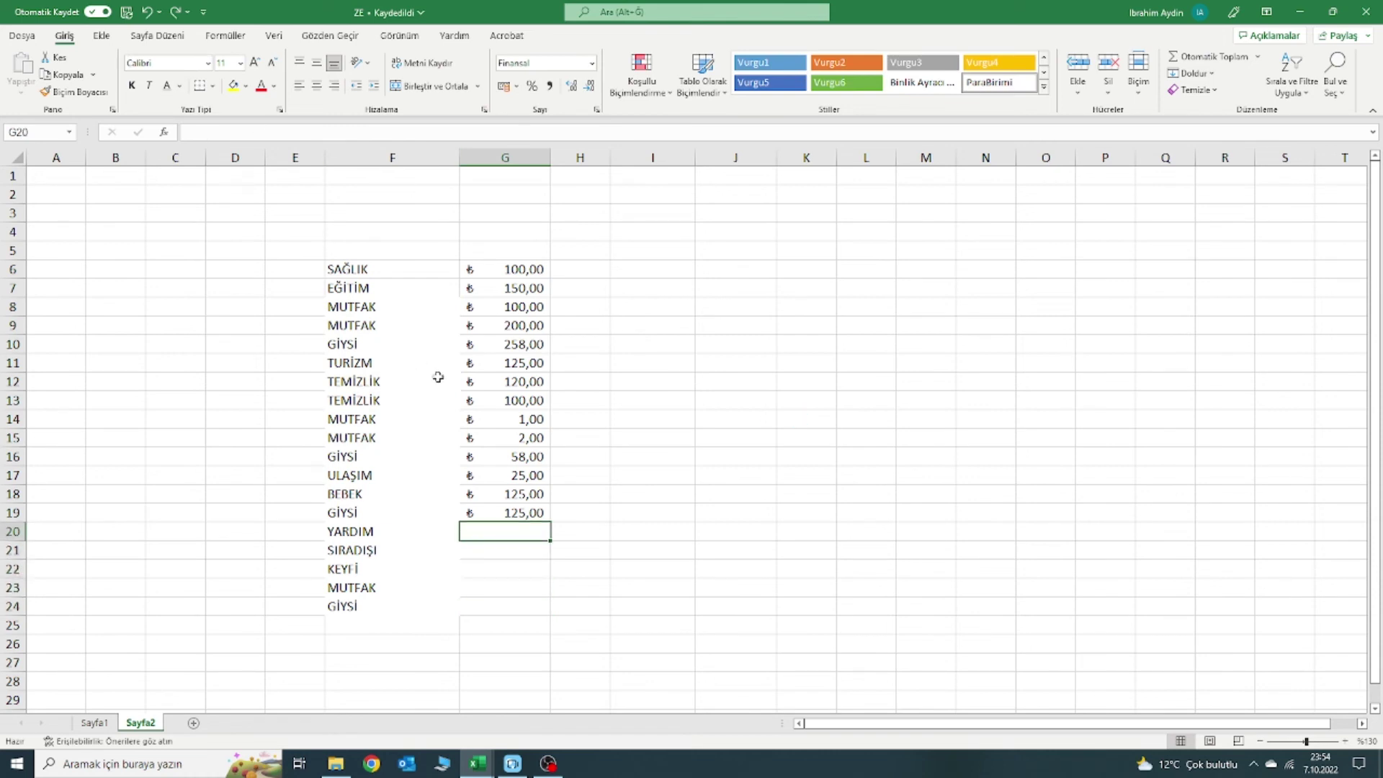
# Enter the amount 500 in each of G20:G23 and 458 in G24.
pyautogui.write('500')
pyautogui.press('Return')
pyautogui.write('500')
pyautogui.press('Return')
pyautogui.write('500')
pyautogui.press('Return')
pyautogui.write('500')
pyautogui.press('Return')
pyautogui.write('458')
pyautogui.press('Return')
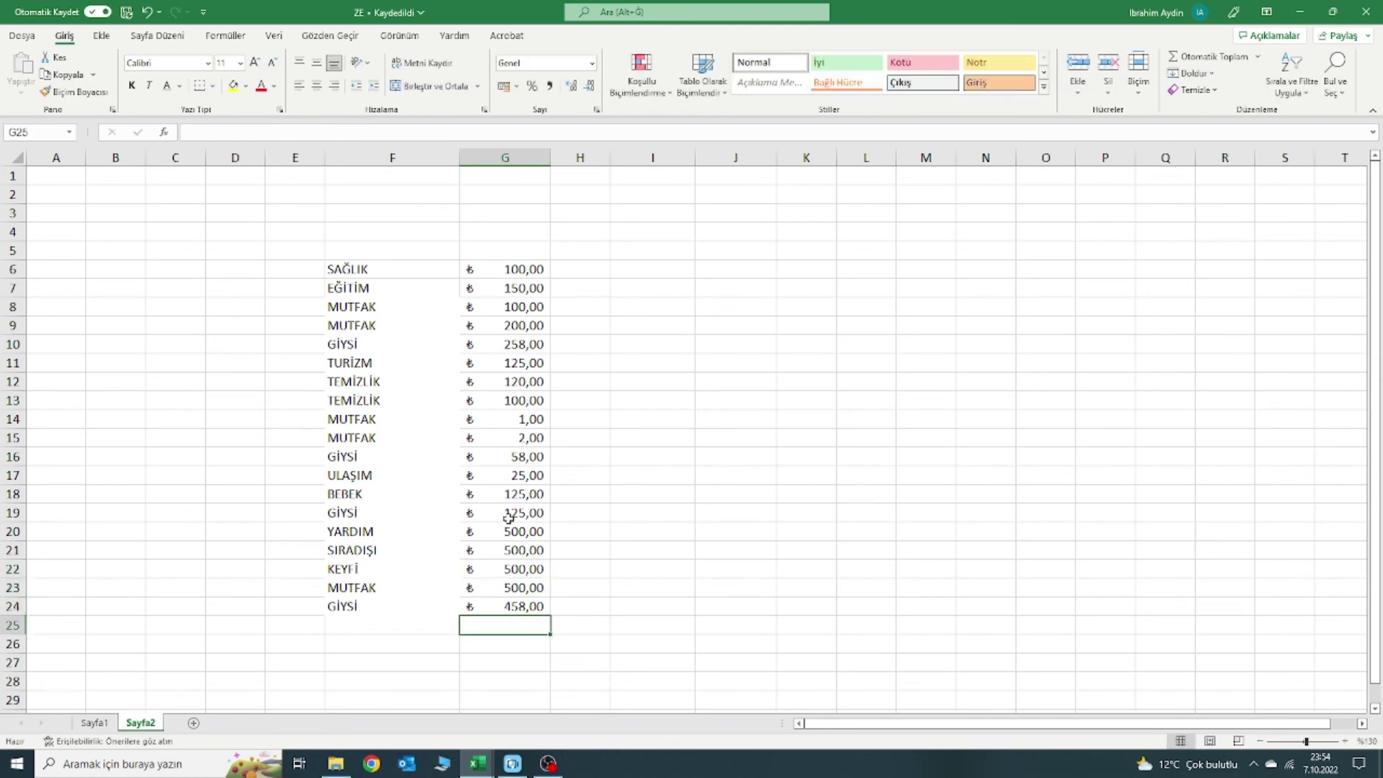
# Enter =BENZERSİZ(F6:F24) in I6 to list each spending category once.
pyautogui.click(647, 266)
pyautogui.write('=BENZERSİ')
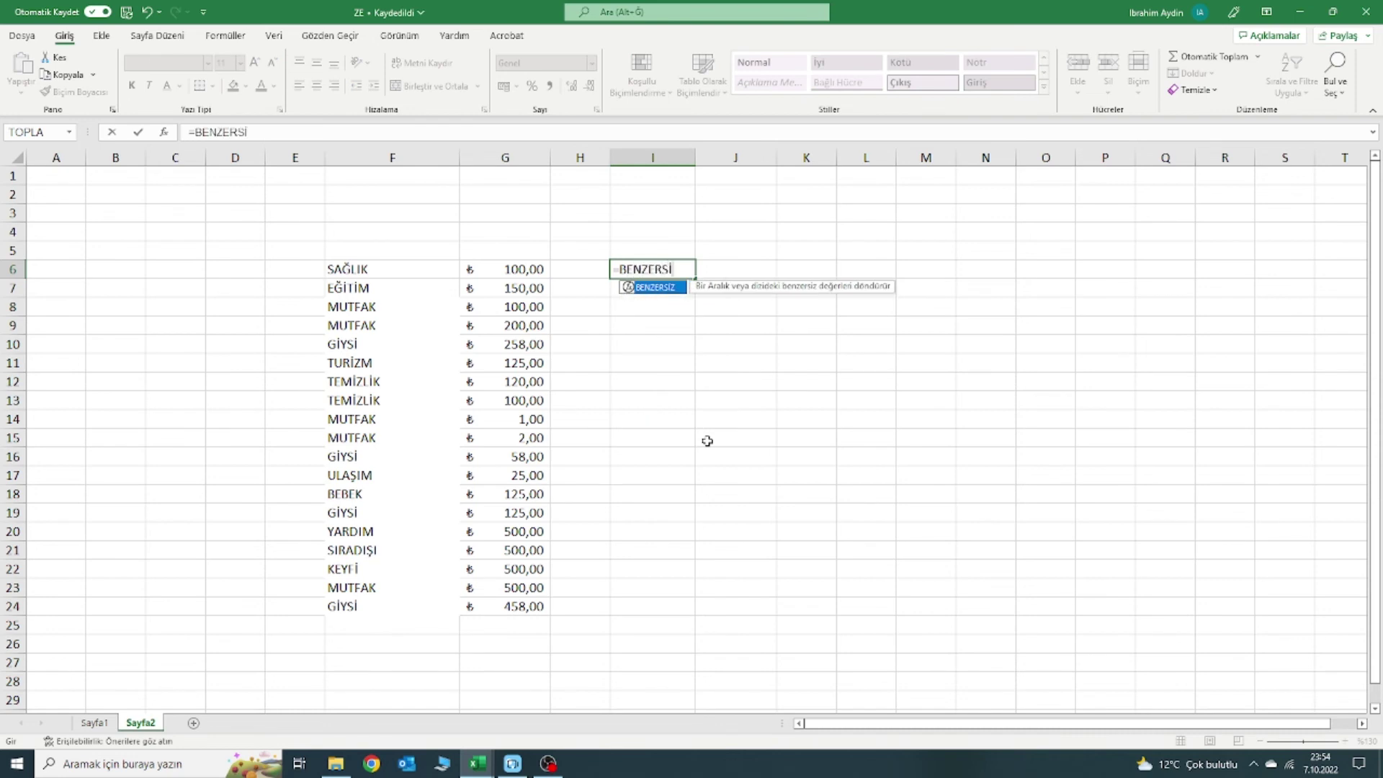
pyautogui.write('Z(')
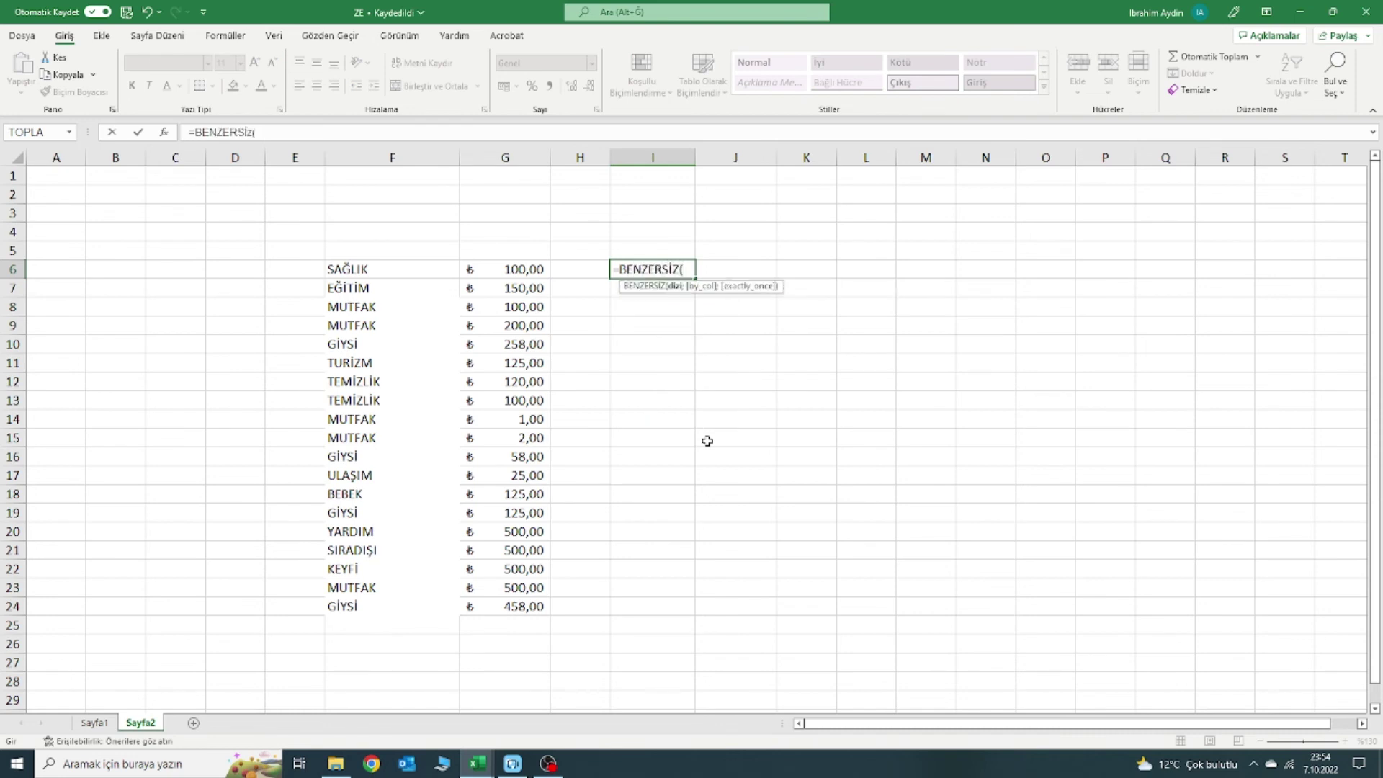
pyautogui.moveTo(388, 270); pyautogui.dragTo(413, 600)
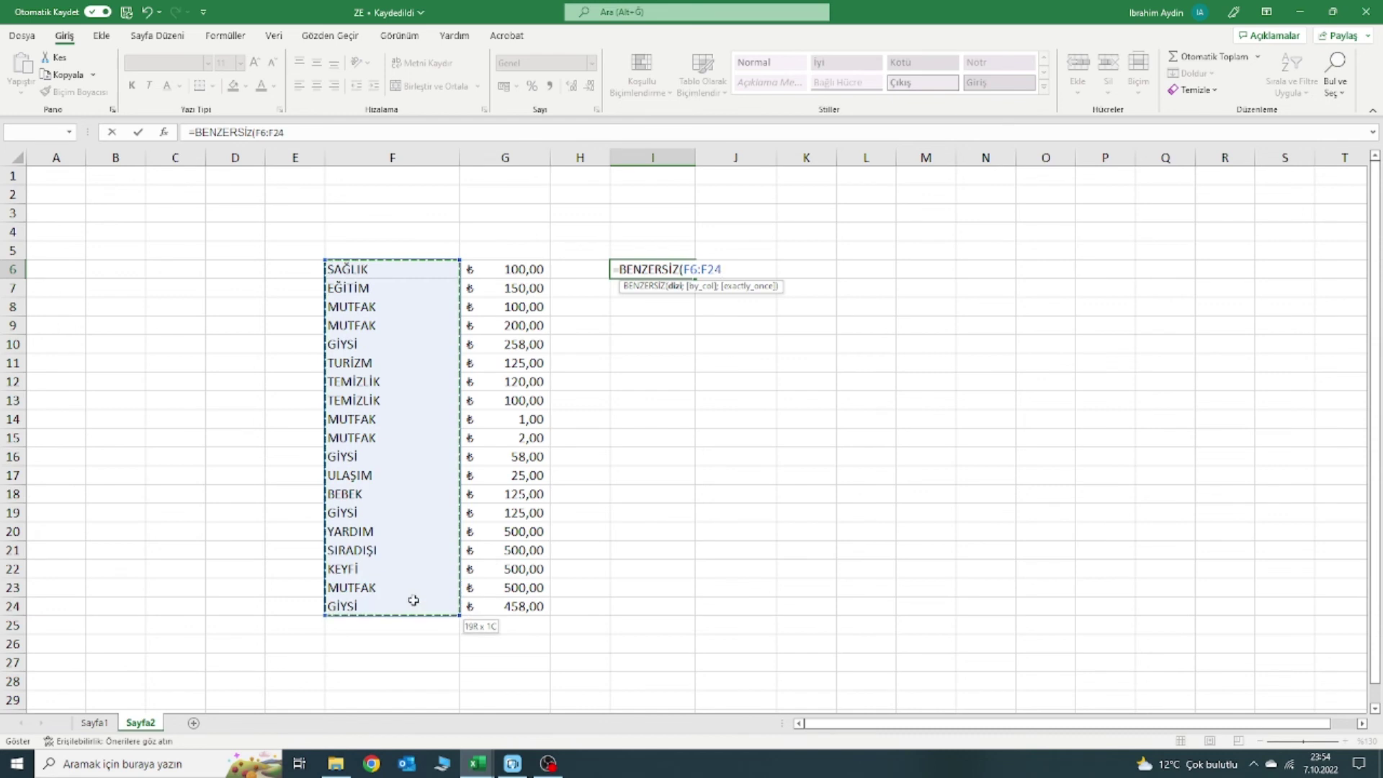
pyautogui.write(')')
pyautogui.press('Return')
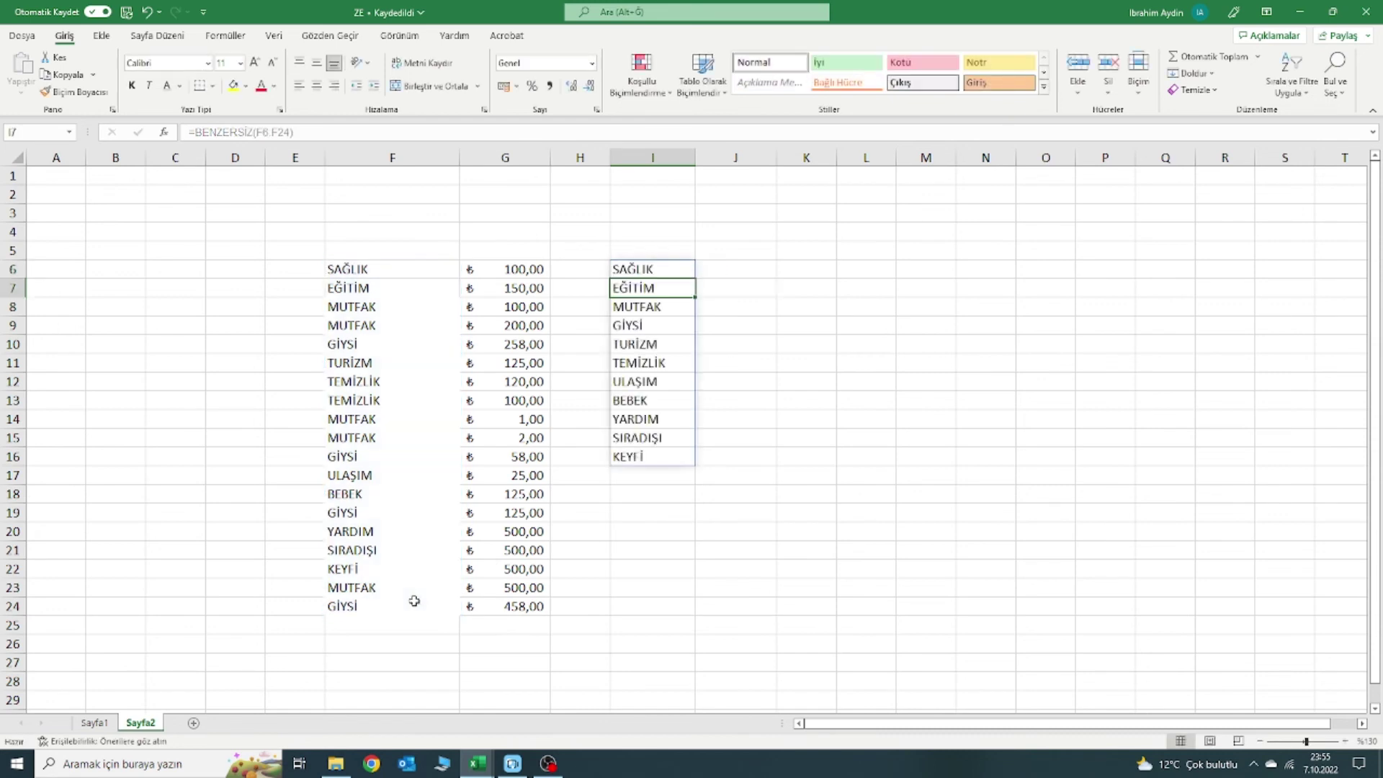
# Enter =ETOPLA(F6:F24;I6:I24;G6:G24) in J6 to total the amounts for each unique category.
pyautogui.press('Up')
pyautogui.press('Right')
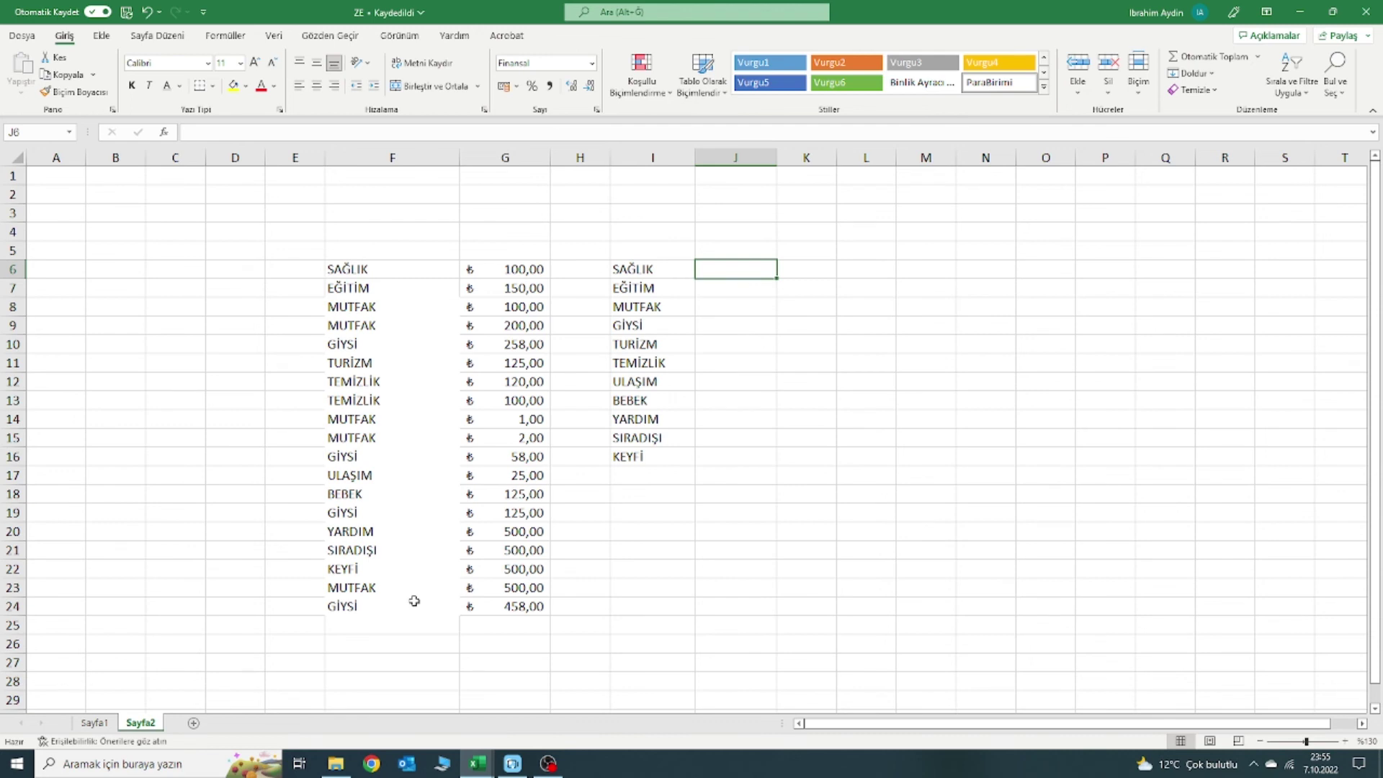
pyautogui.write('=')
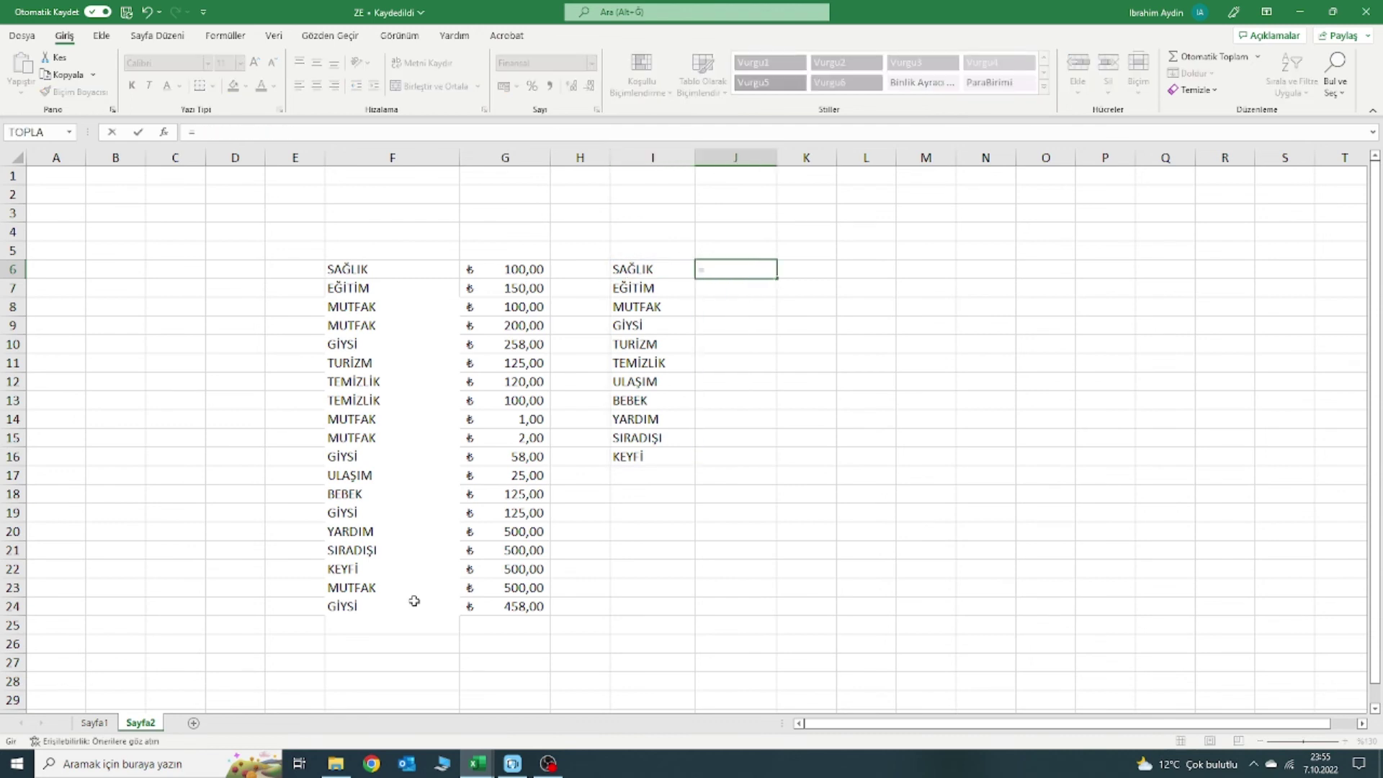
pyautogui.write('ETOPLA')
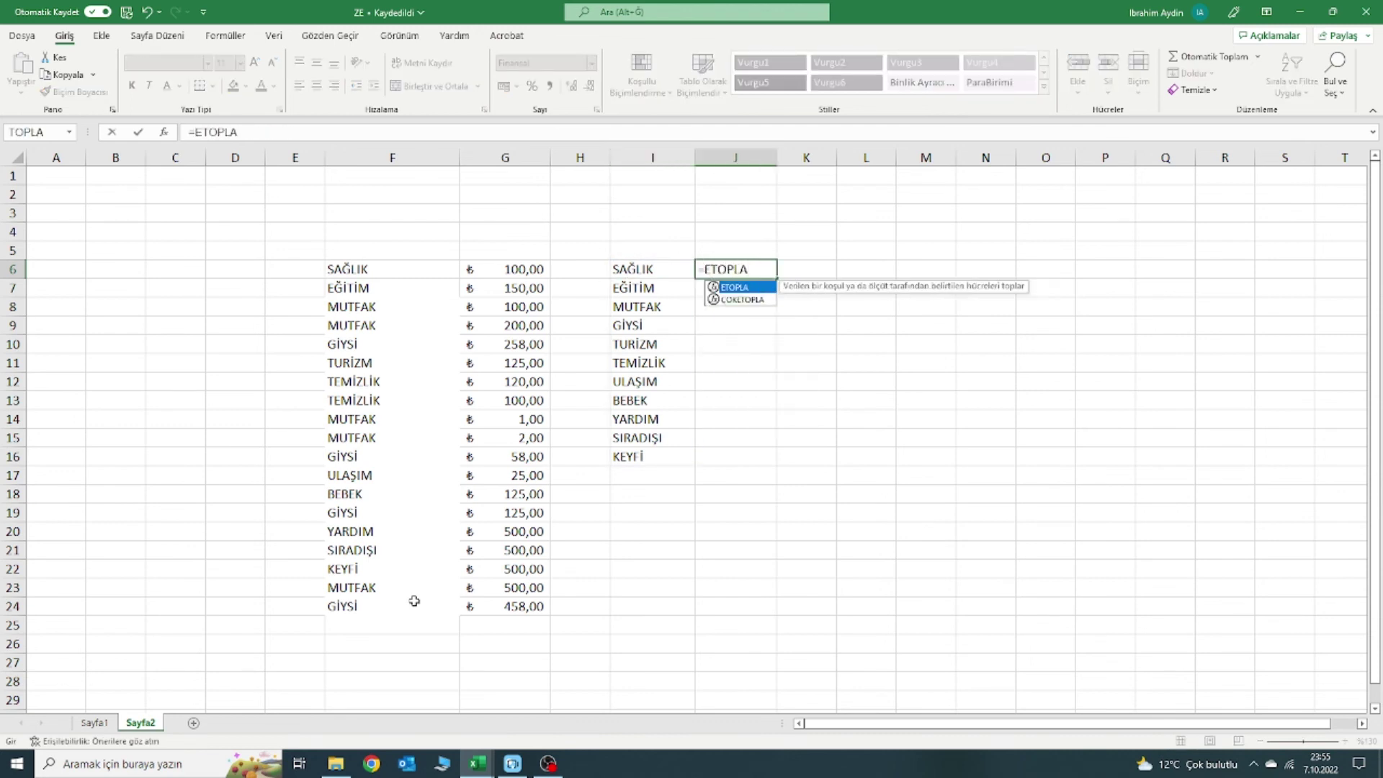
pyautogui.write('(')
pyautogui.moveTo(363, 268); pyautogui.dragTo(387, 591)
pyautogui.write(';')
pyautogui.moveTo(649, 267); pyautogui.dragTo(641, 608)
pyautogui.write(';')
pyautogui.moveTo(522, 268); pyautogui.dragTo(524, 606)
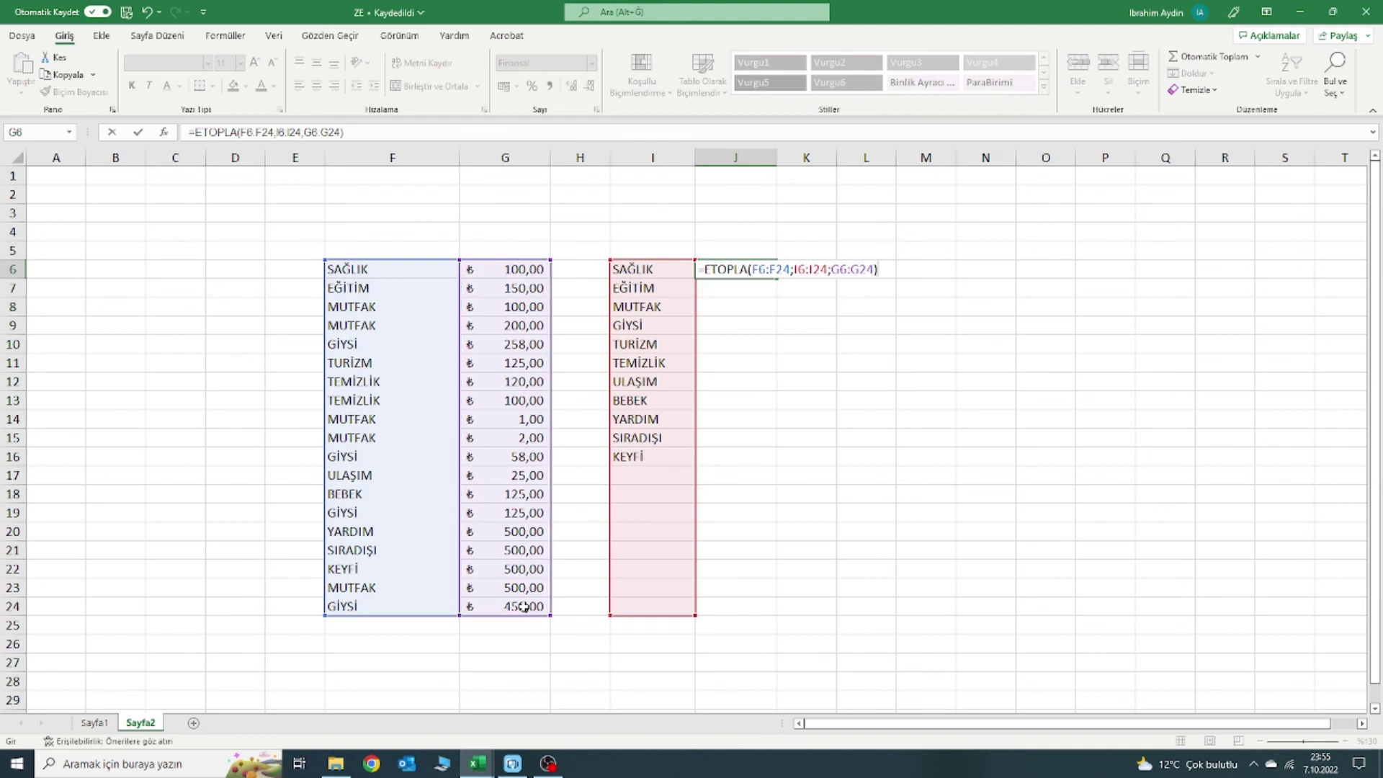
pyautogui.press('Return')
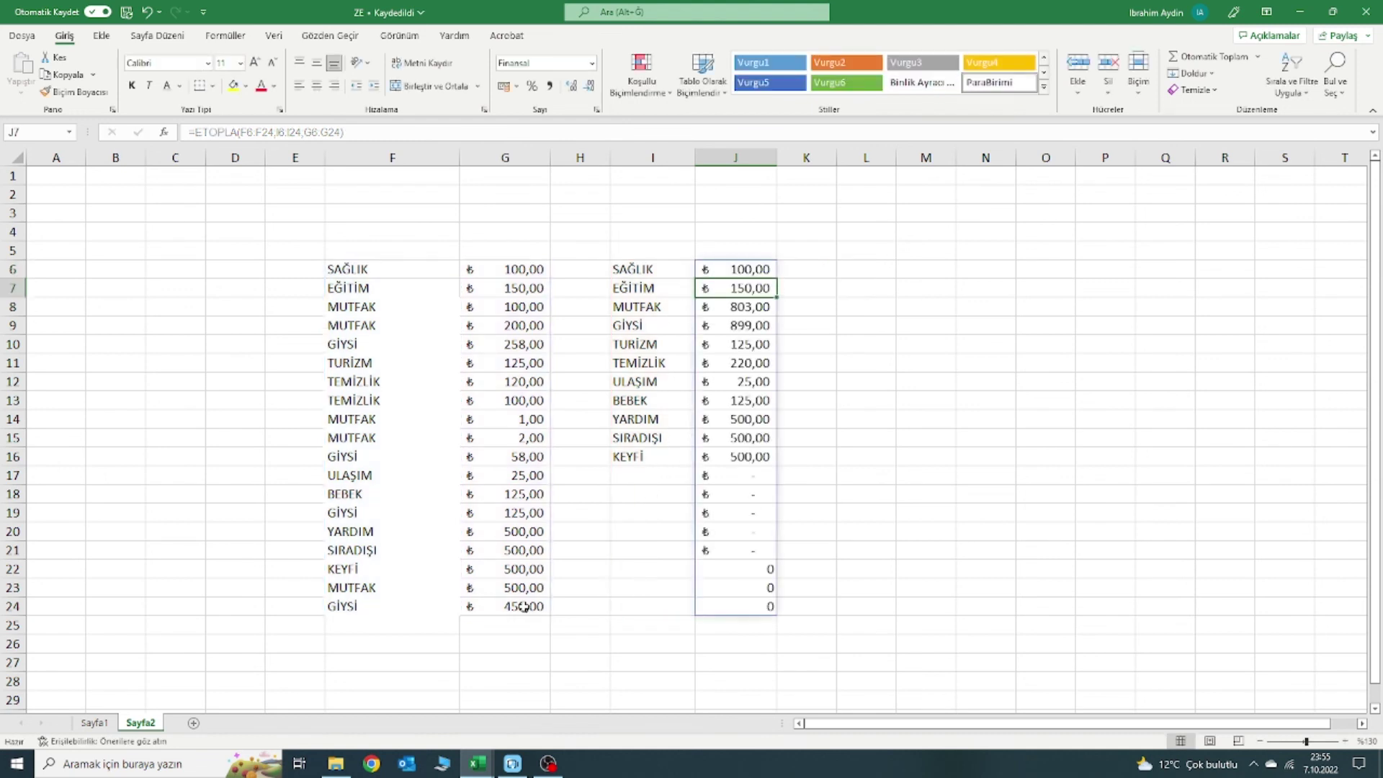
# Total the original amounts in G27 with =TOPLA(G6:G26).
pyautogui.click(518, 661)
pyautogui.click(1217, 58)
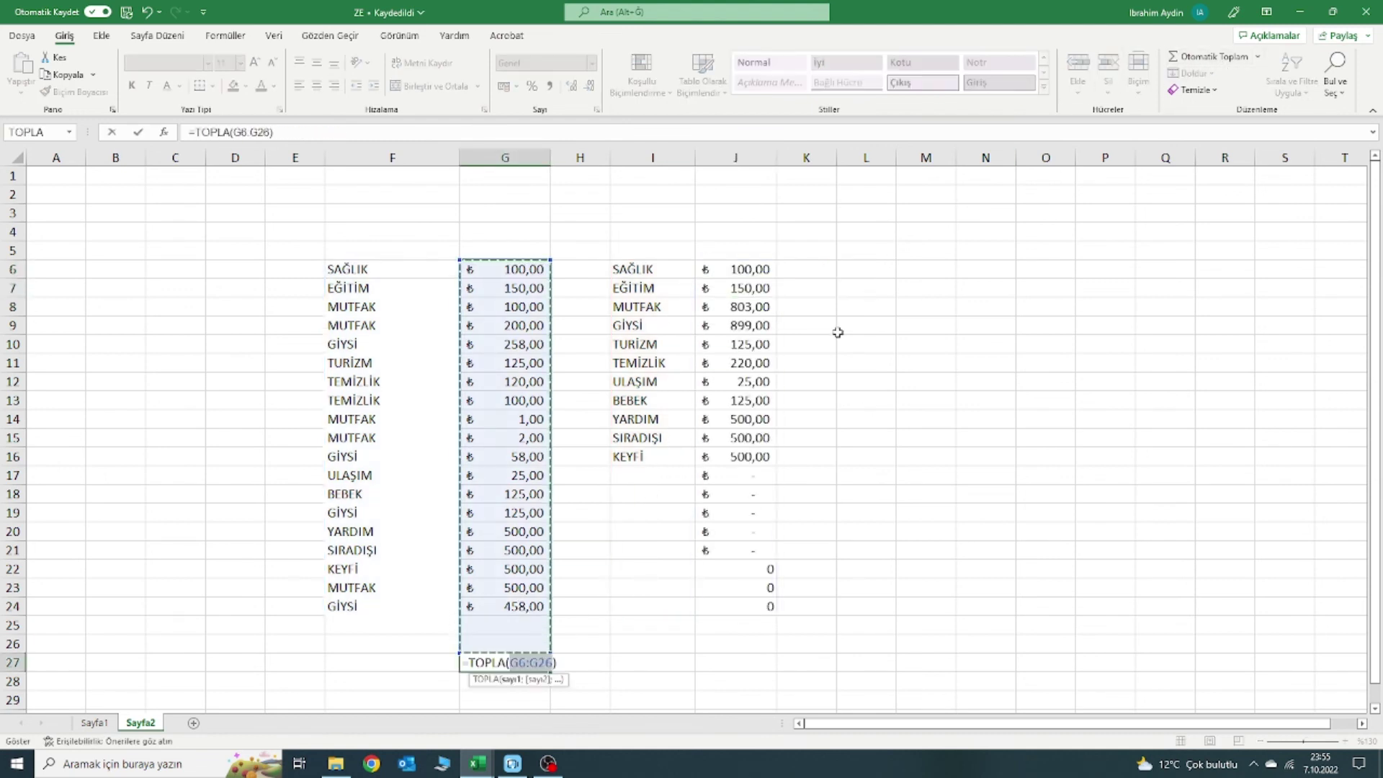
pyautogui.hotkey('ctrl', 'Return')
# Copy the sum formula from G27 to J27 to total the category amounts, then return to G27.
pyautogui.hotkey('ctrl', 'c')
pyautogui.press('Right')
pyautogui.press('Right')
pyautogui.press('Right')
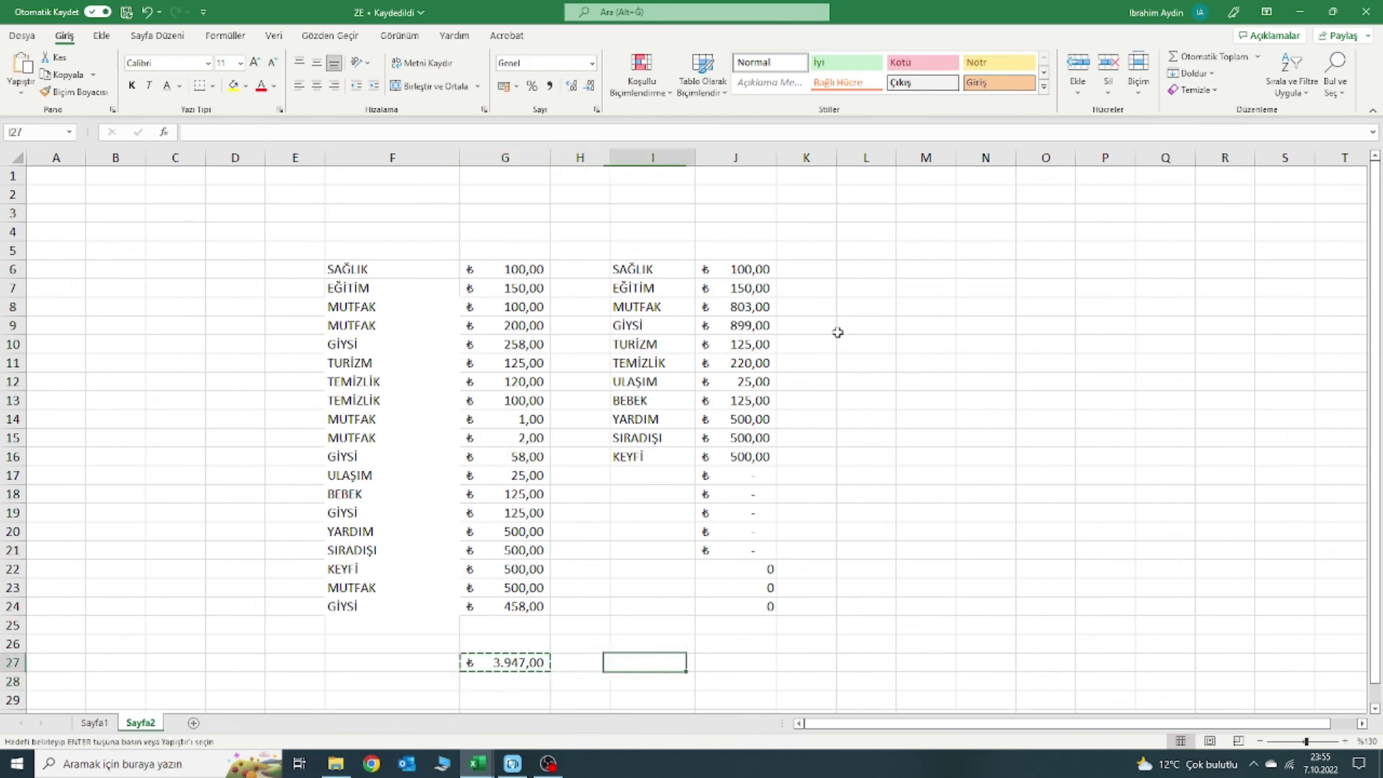
pyautogui.hotkey('ctrl', 'v')
pyautogui.press('Escape')
pyautogui.press('Left')
pyautogui.press('Left')
pyautogui.press('Left')
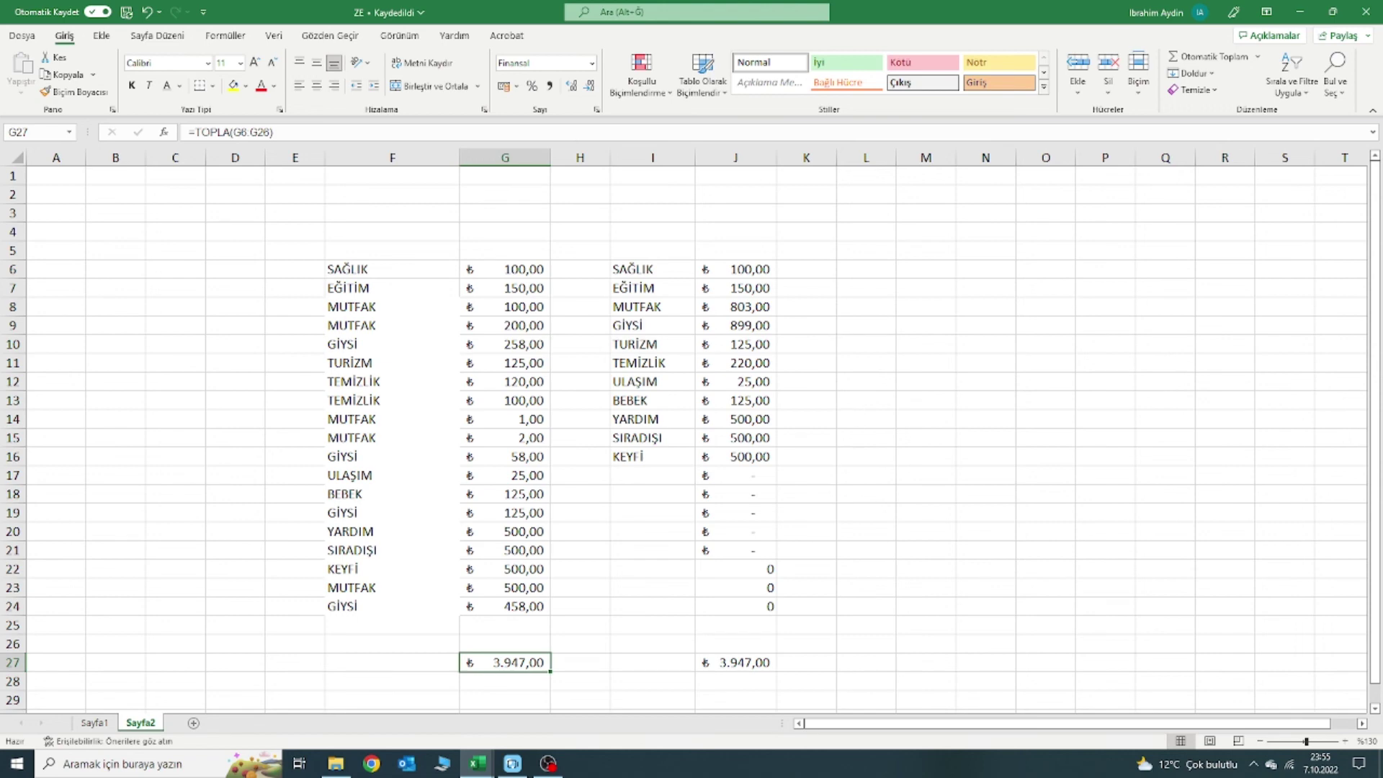
pyautogui.hotkey('alt', 'Tab')
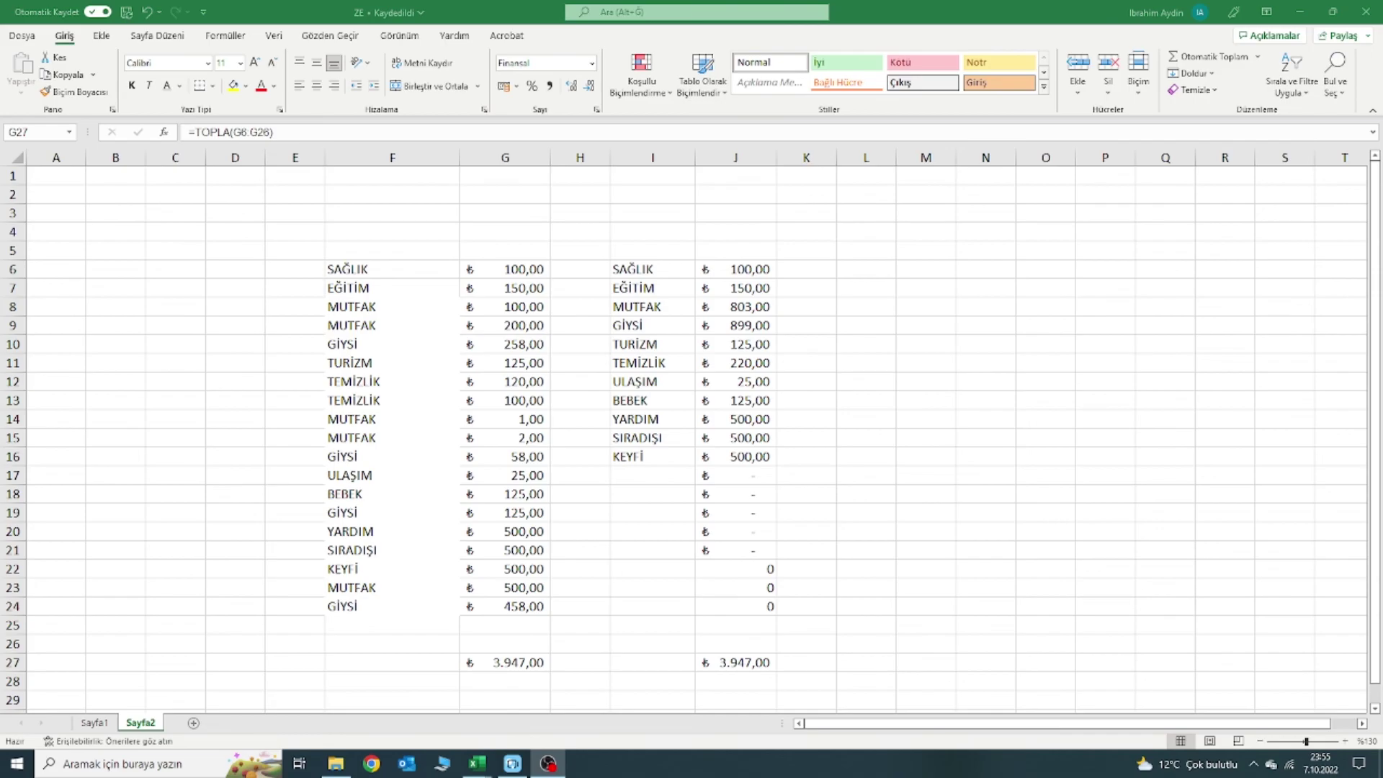